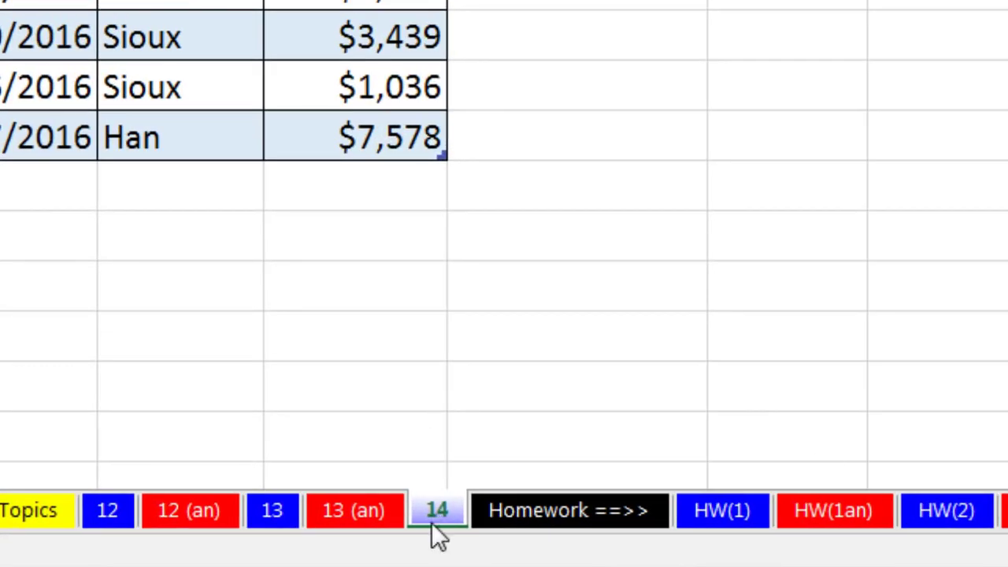
Duplicate worksheet 14, placing the copy directly after the original
right_click(432, 520)
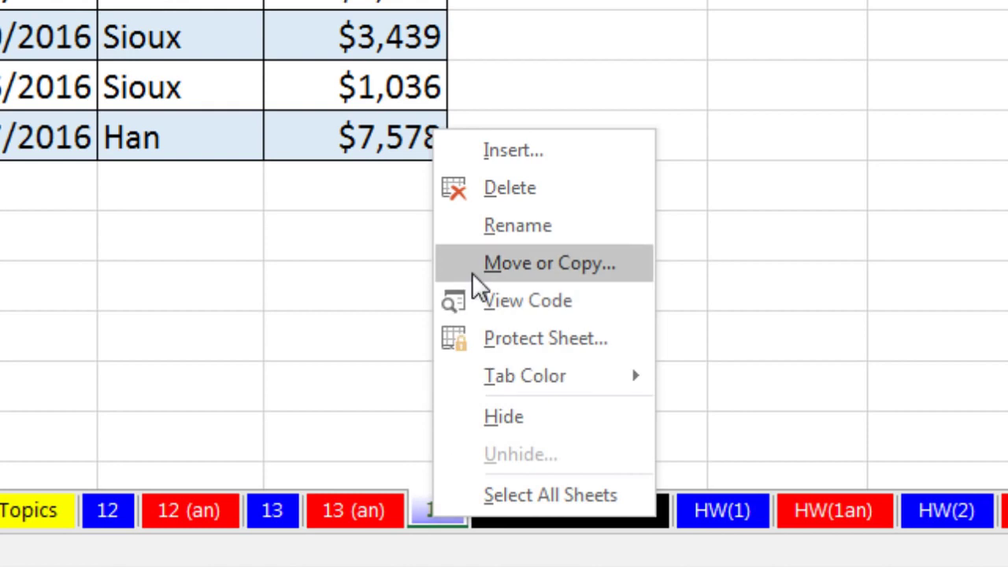
key(Escape)
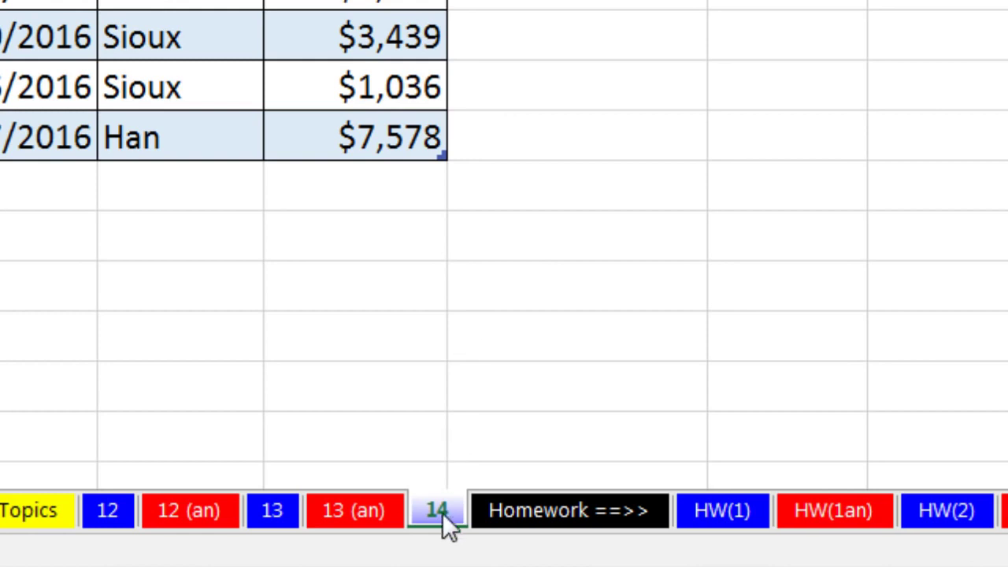
drag(442, 513, 498, 413)
key(ctrl)
mouse_move(498, 412)
mouse_down()
mouse_move(489, 417)
mouse_move(516, 418)
mouse_move(476, 416)
mouse_move(505, 416)
mouse_up()
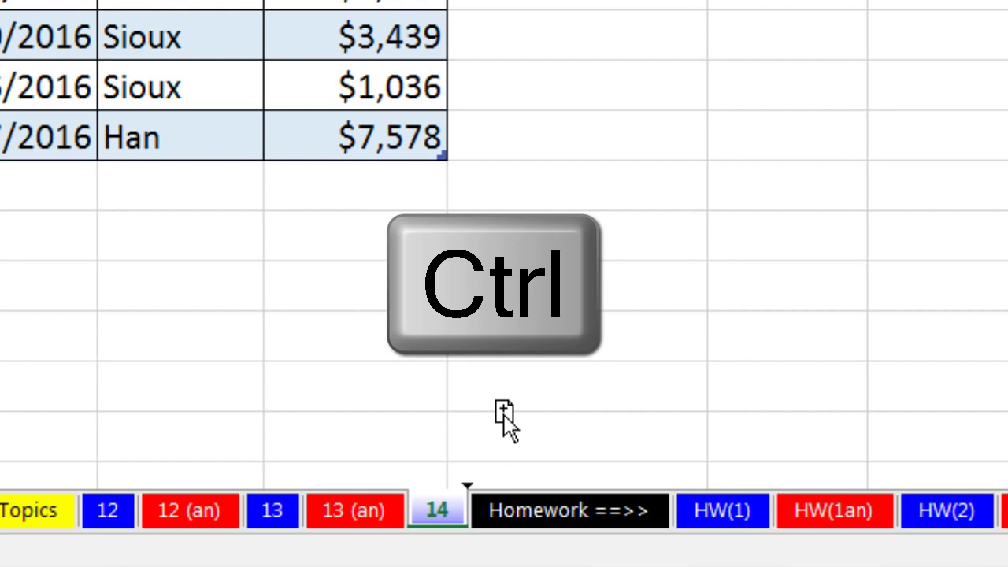
drag(504, 416, 504, 416)
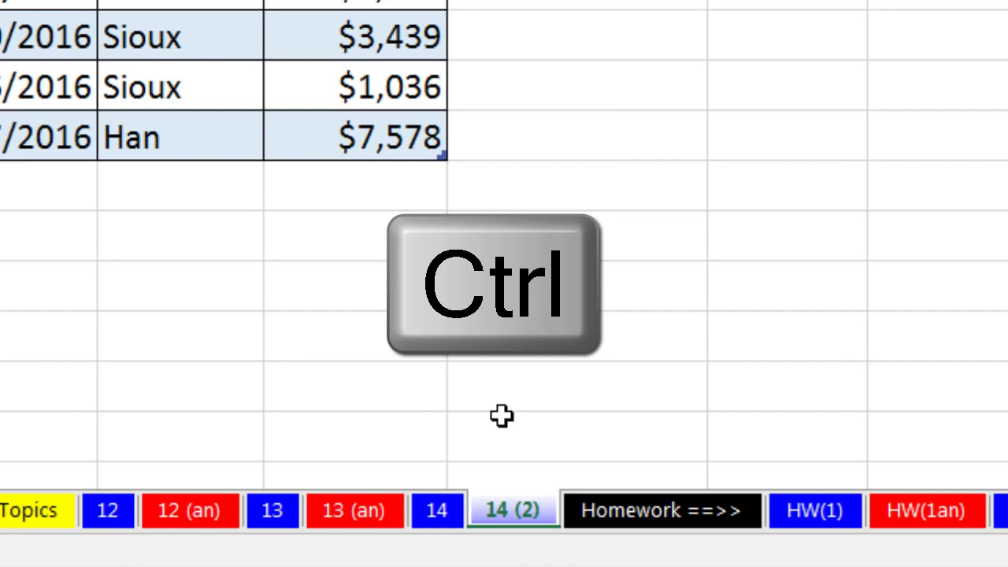
Rename the copied worksheet as DM
double_click(526, 514)
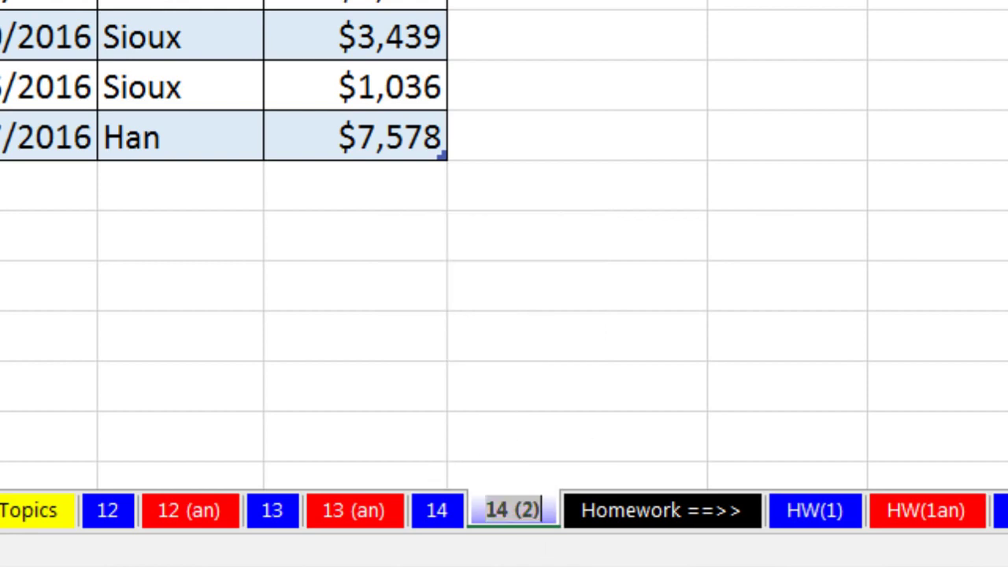
text(DM)
key(Return)
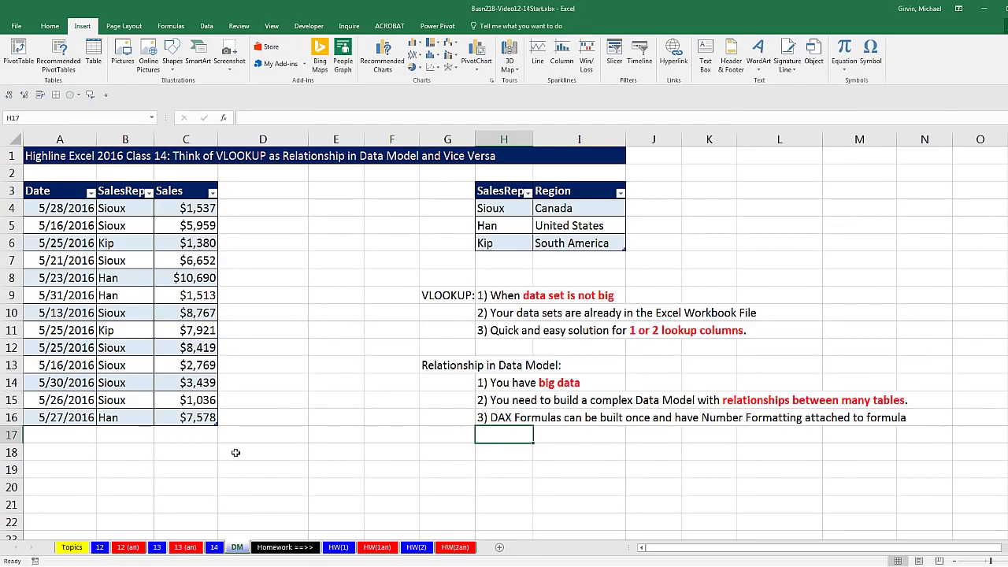
Add a Region column header in cell D3 beside the sales table on worksheet 14
click(215, 547)
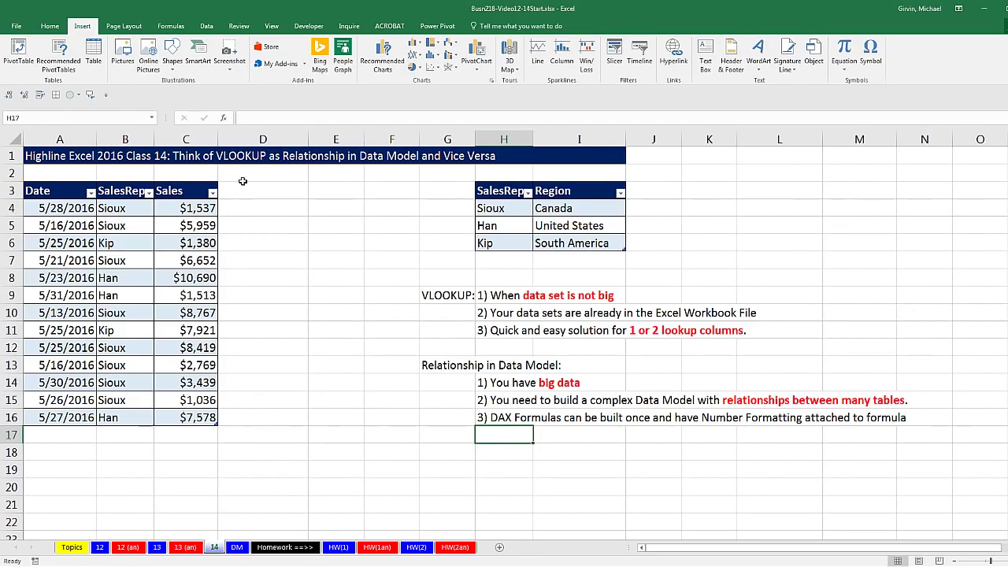
click(242, 182)
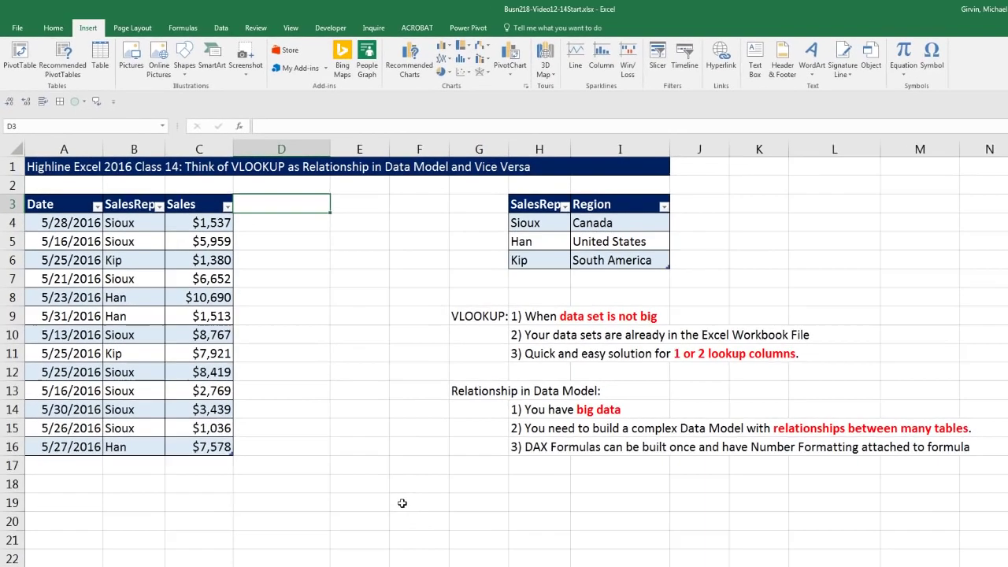
text(Region)
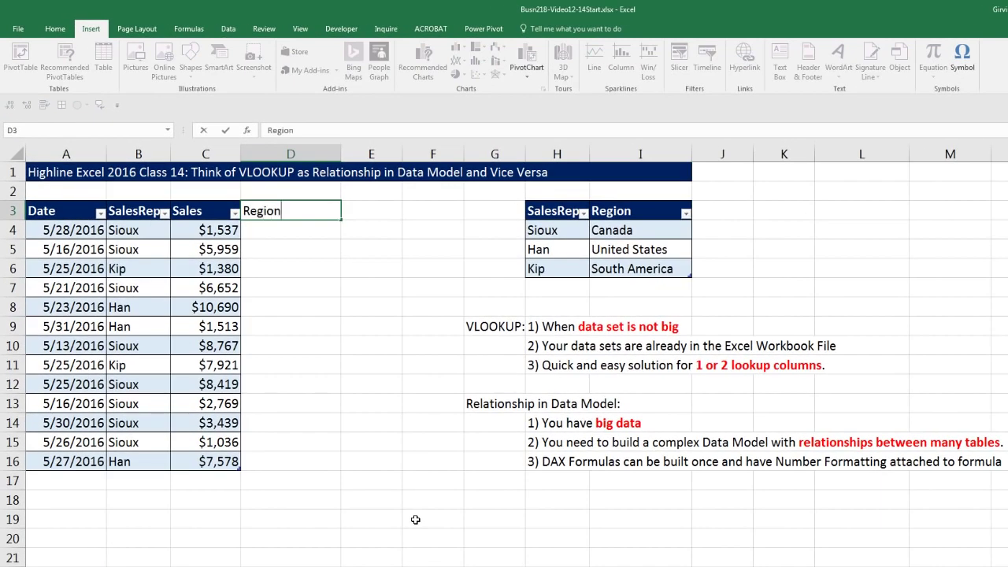
key(Return)
text(=v)
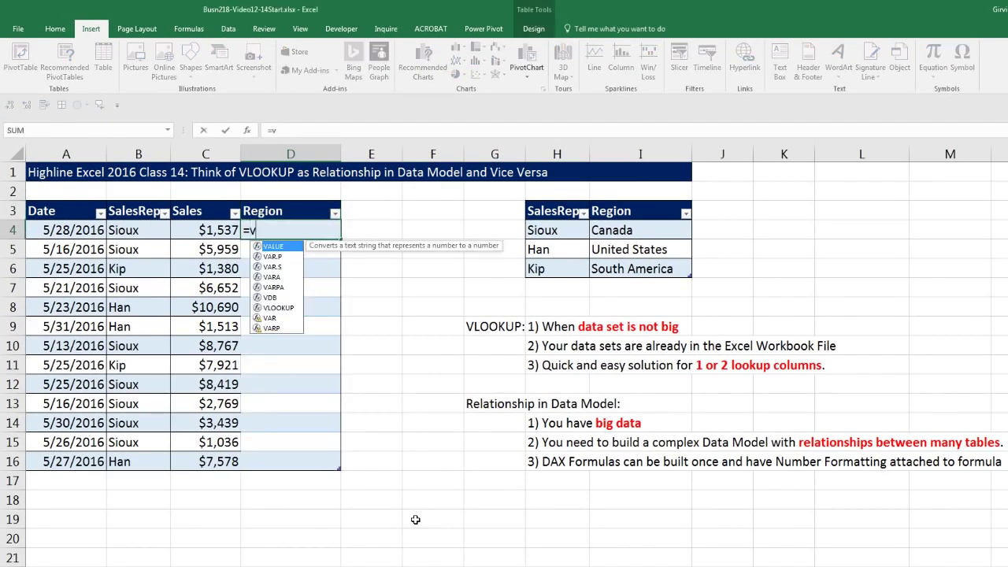
text(l)
key(Tab)
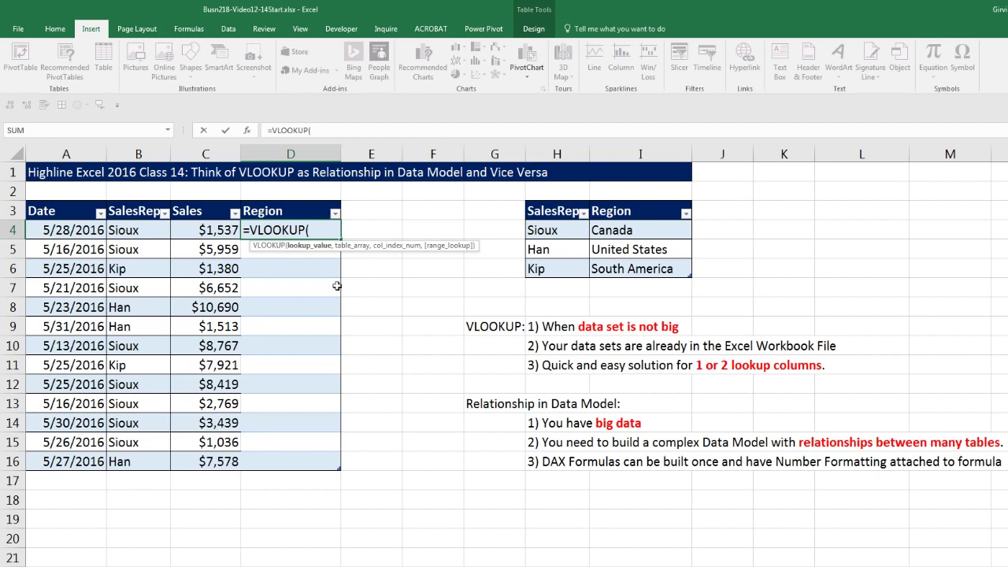
click(144, 227)
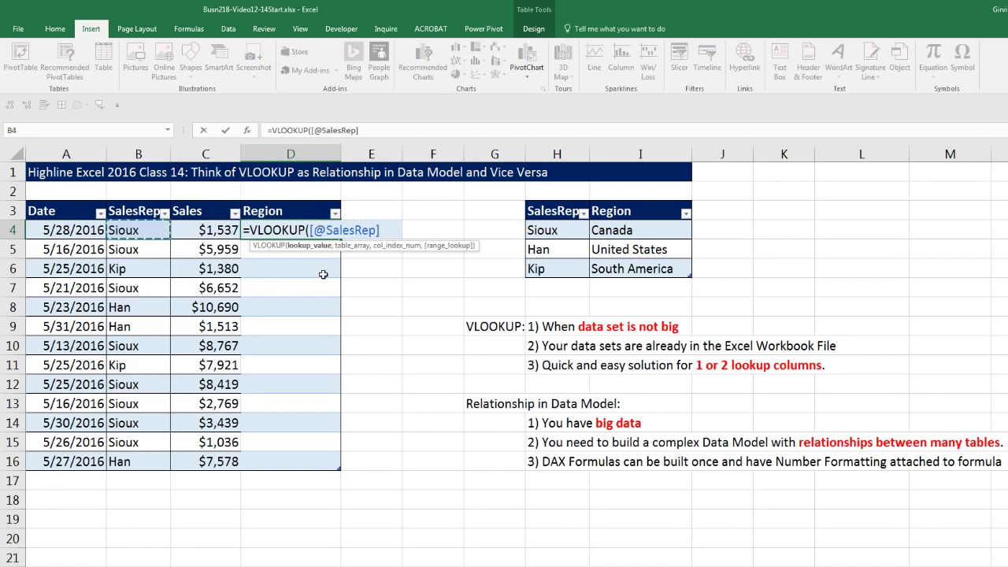
text(,)
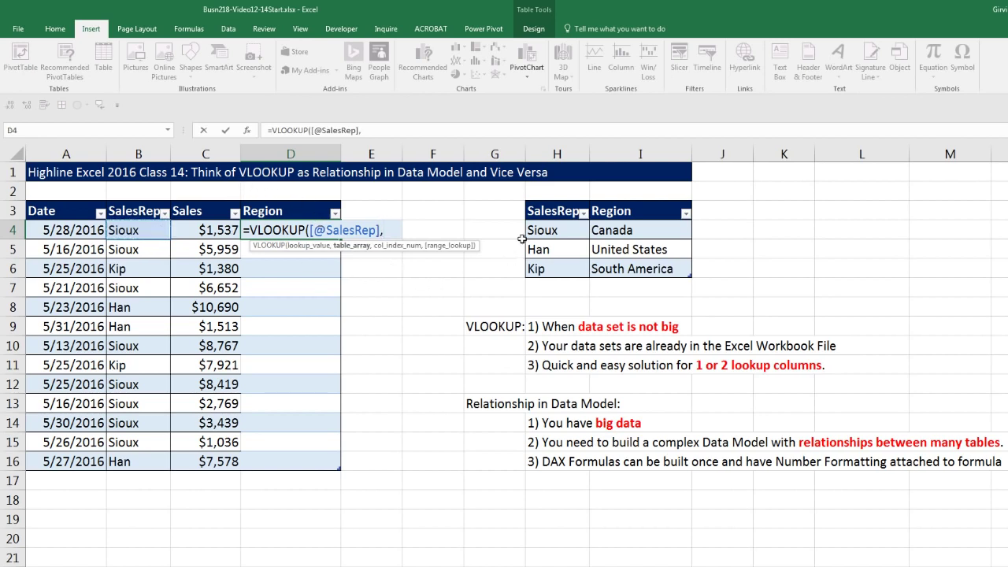
drag(538, 230, 529, 268)
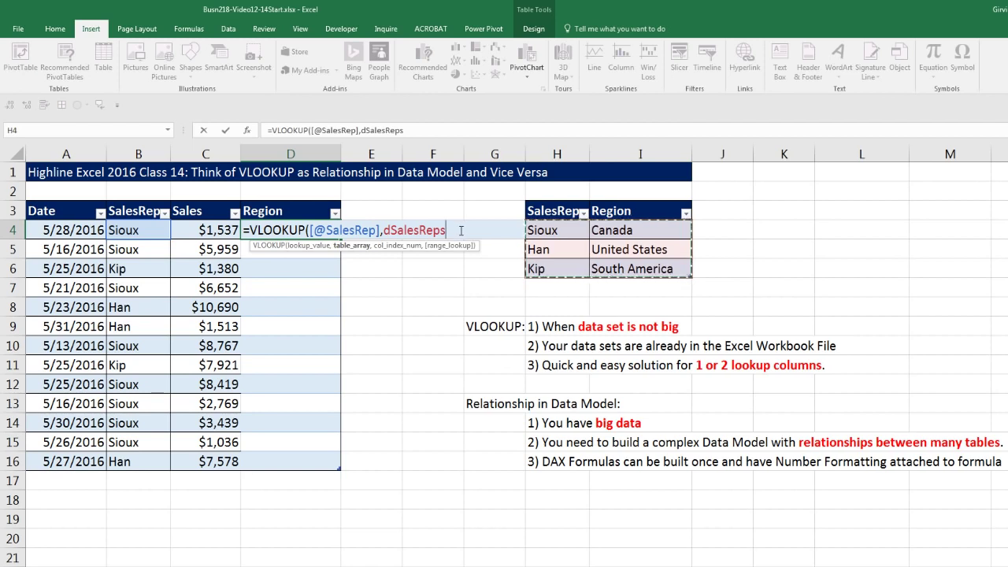
text(,)
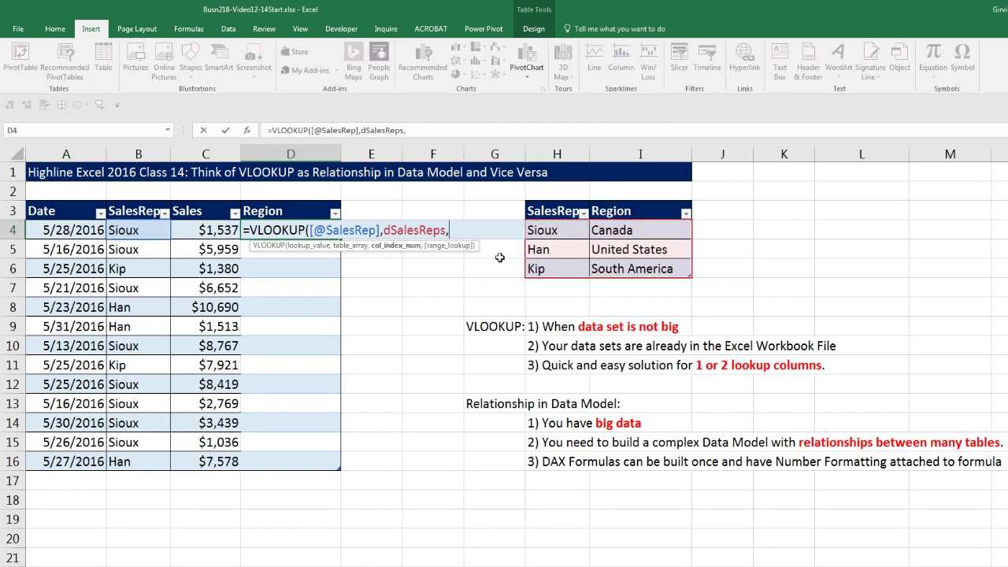
text(2,)
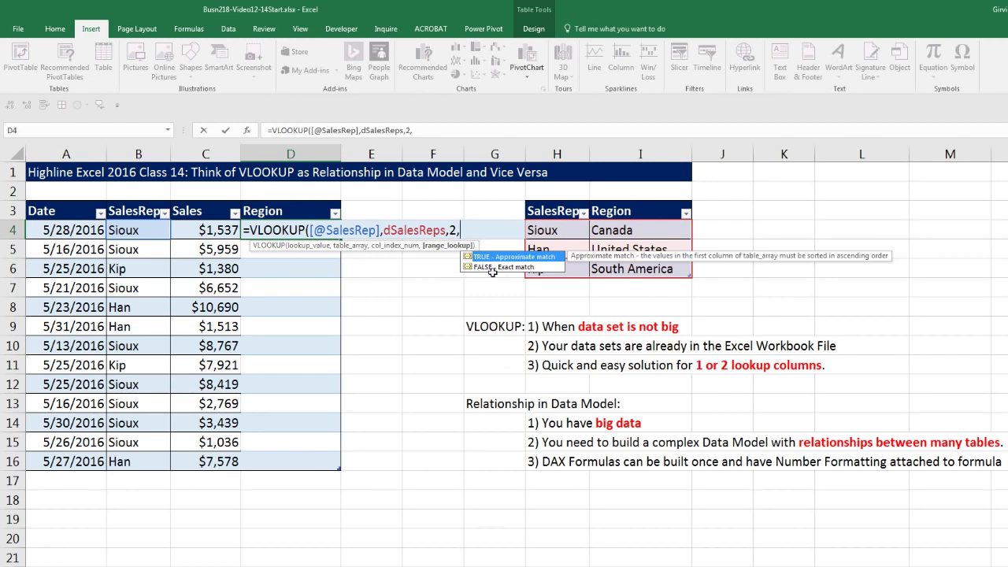
text(0))
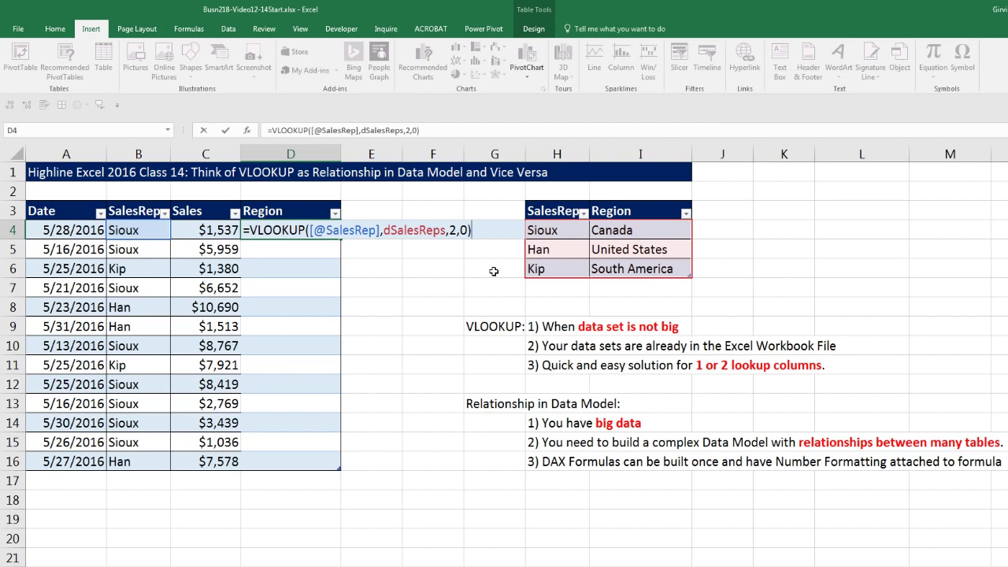
key(ctrl+Return)
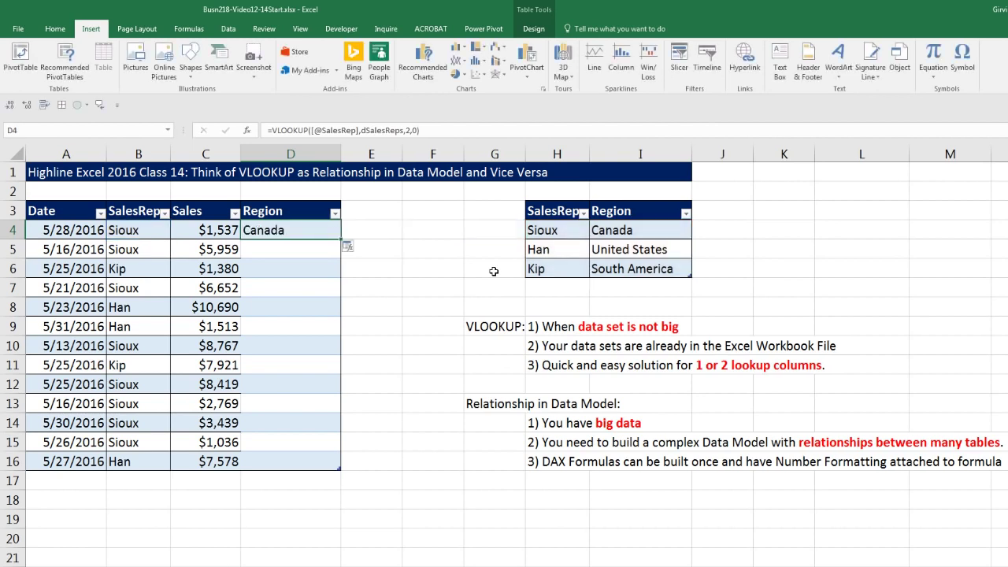
double_click(341, 238)
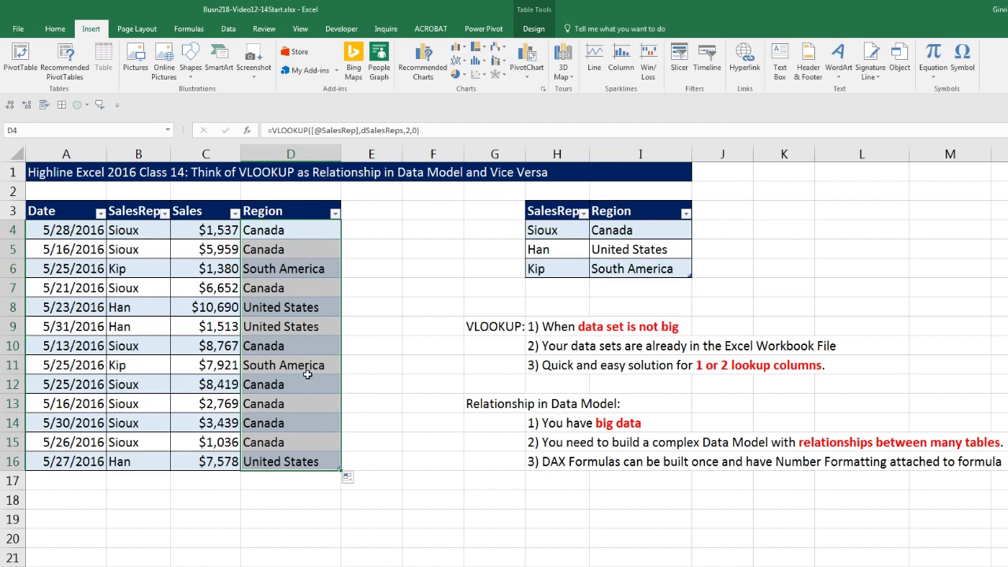
Check the lookup formula's references in the last Region cell, D16
click(306, 463)
key(F2)
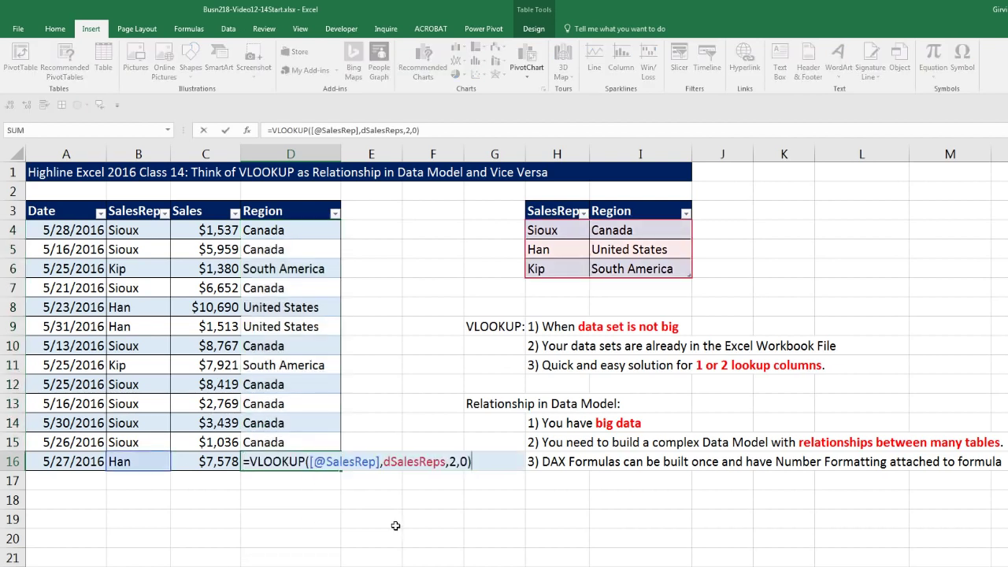
key(ctrl+Return)
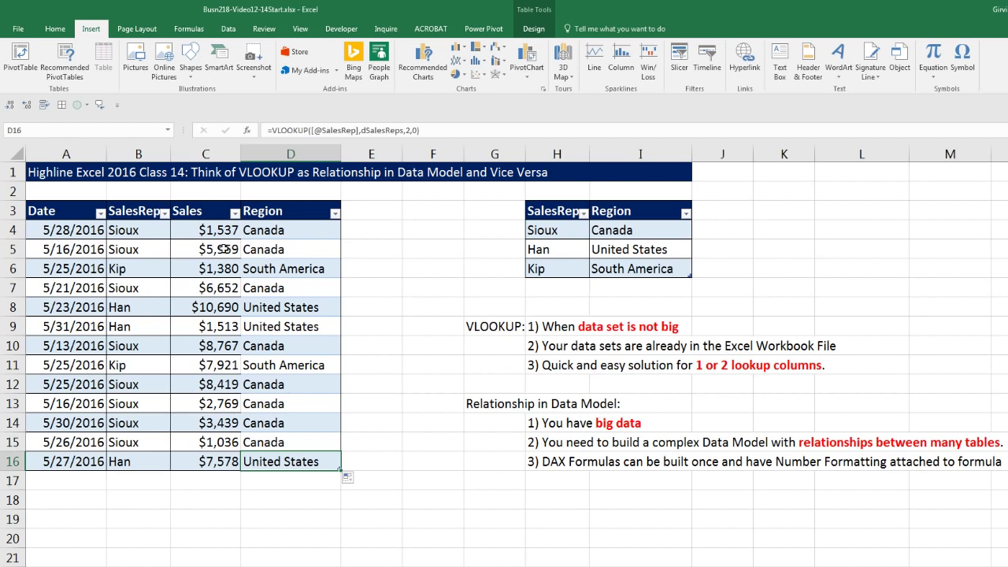
Create a PivotTable from the fSales table on the existing worksheet at cell K3
click(224, 249)
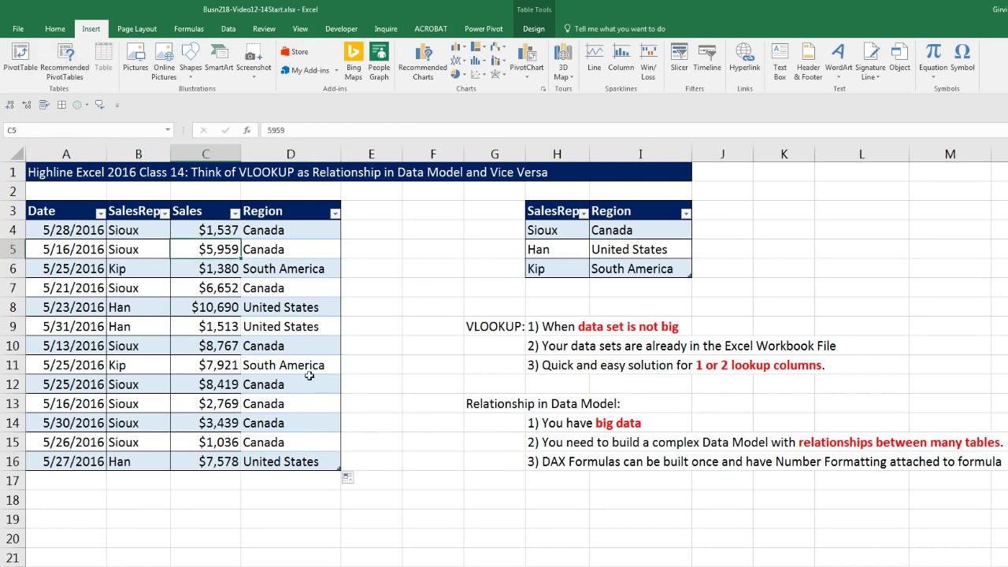
key(alt+n)
key(v)
click(241, 337)
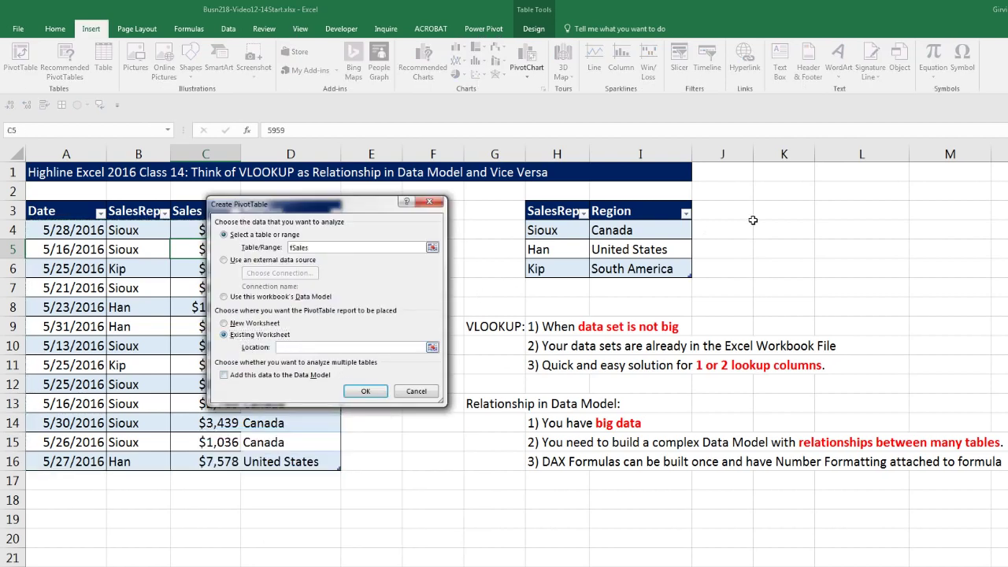
click(783, 209)
click(365, 392)
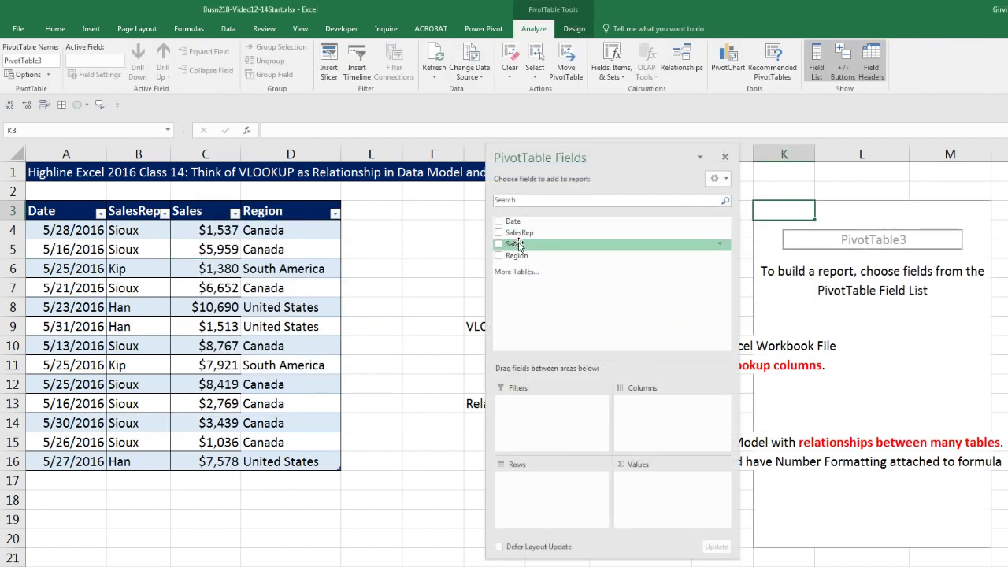
Place Region in the PivotTable's rows and Sales in its values, and show the report in tabular form
drag(514, 260, 563, 491)
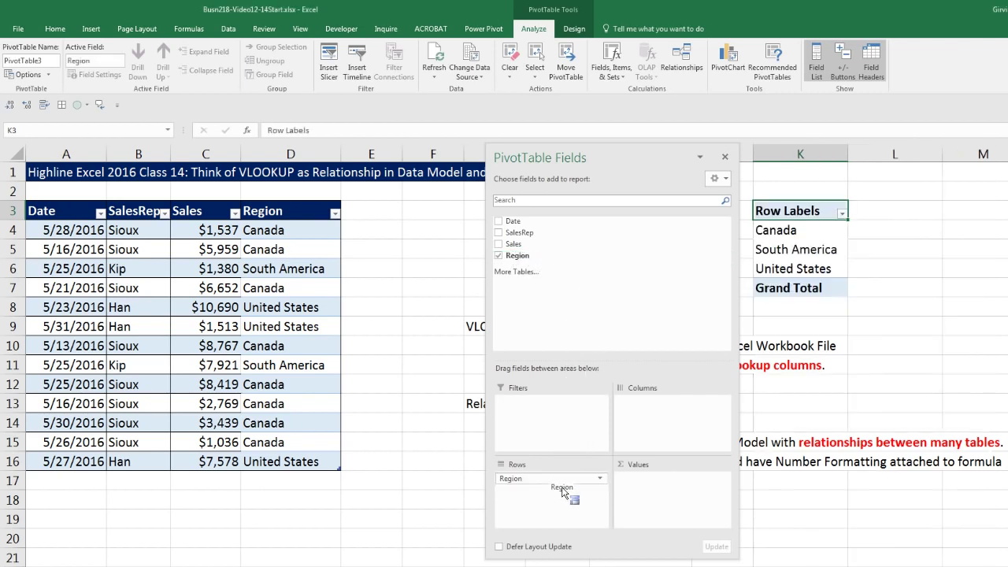
drag(517, 244, 679, 503)
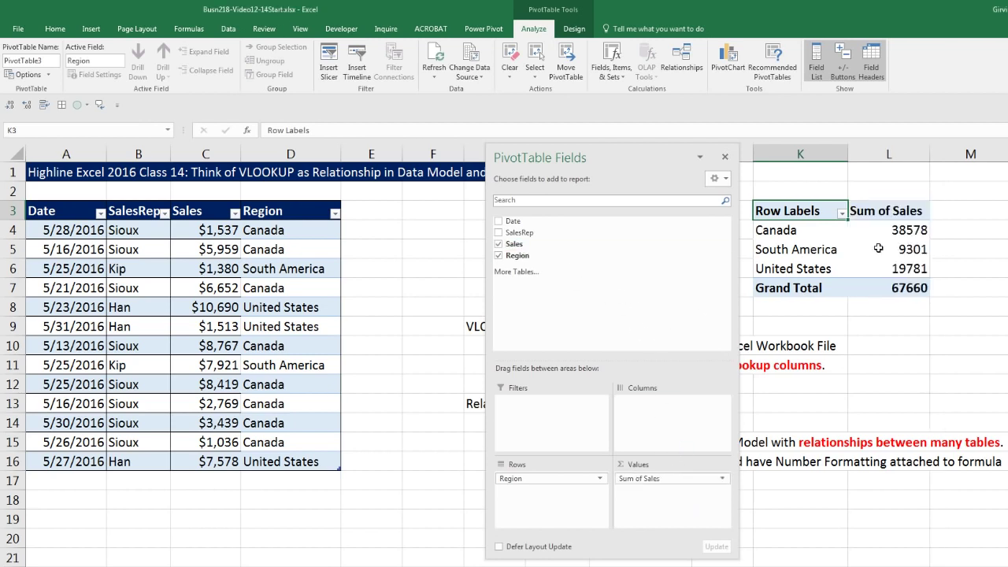
click(583, 32)
click(81, 67)
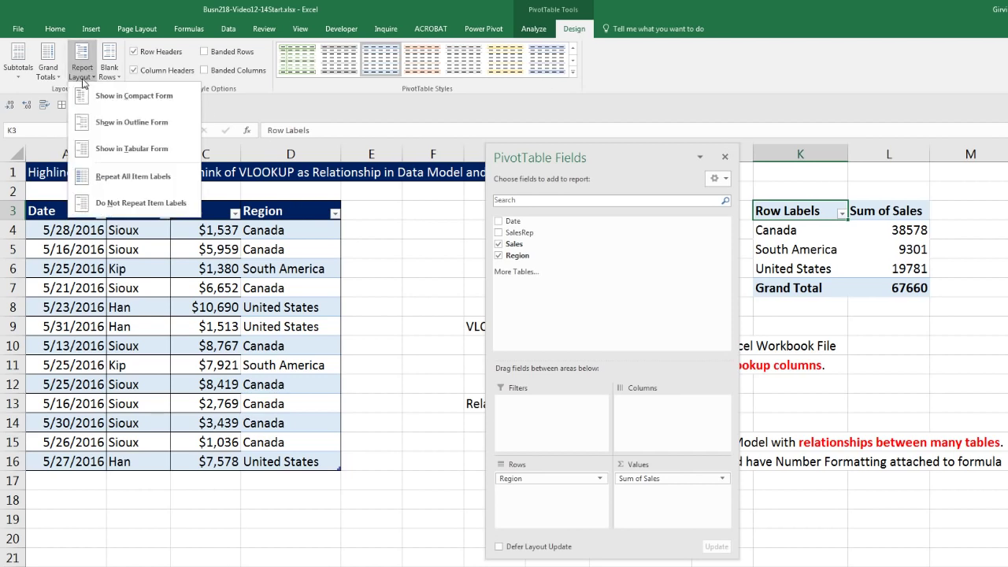
click(109, 147)
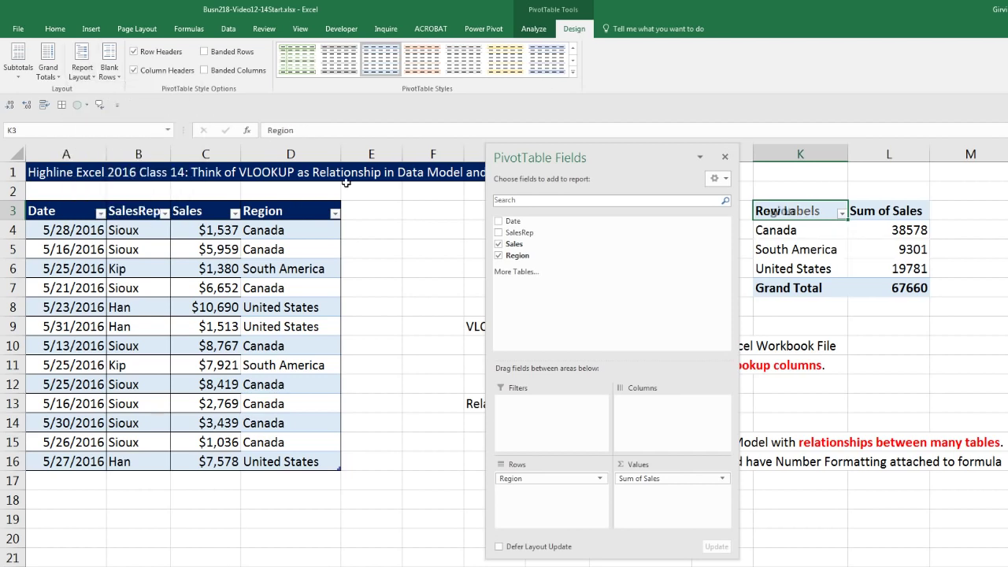
Format the PivotTable's Sum of Sales values as Currency with 0 decimal places
right_click(886, 230)
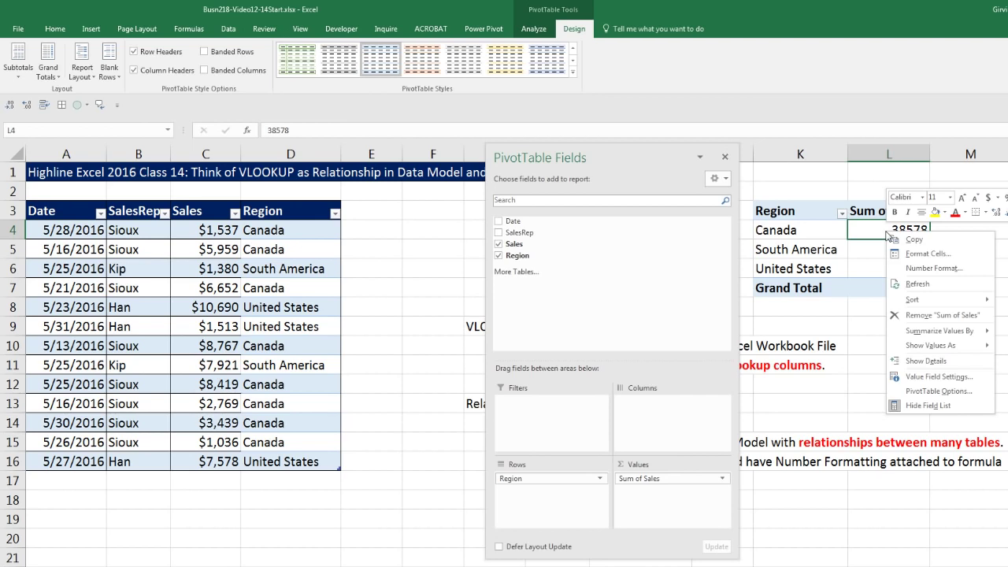
click(905, 270)
click(778, 189)
key(Tab)
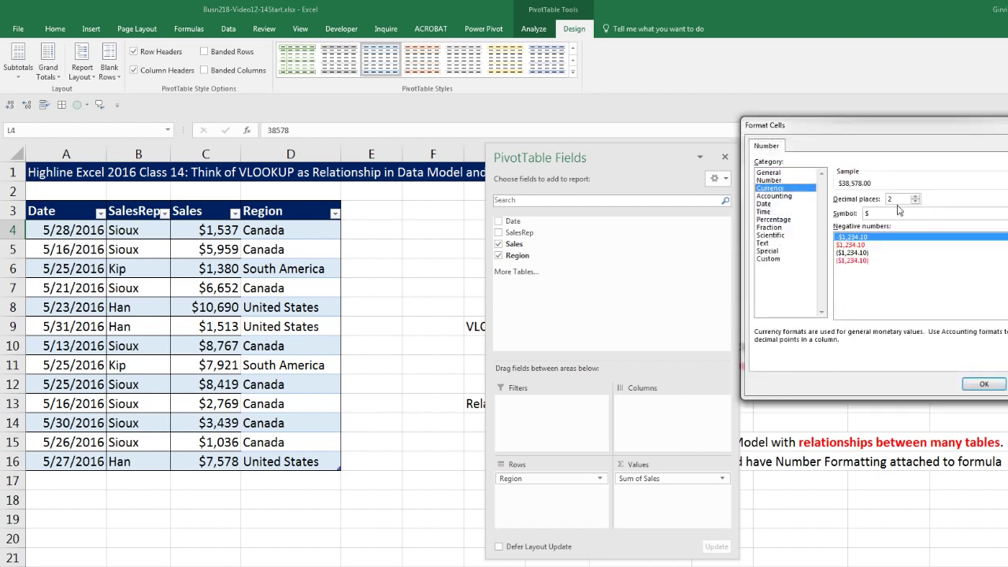
text(0)
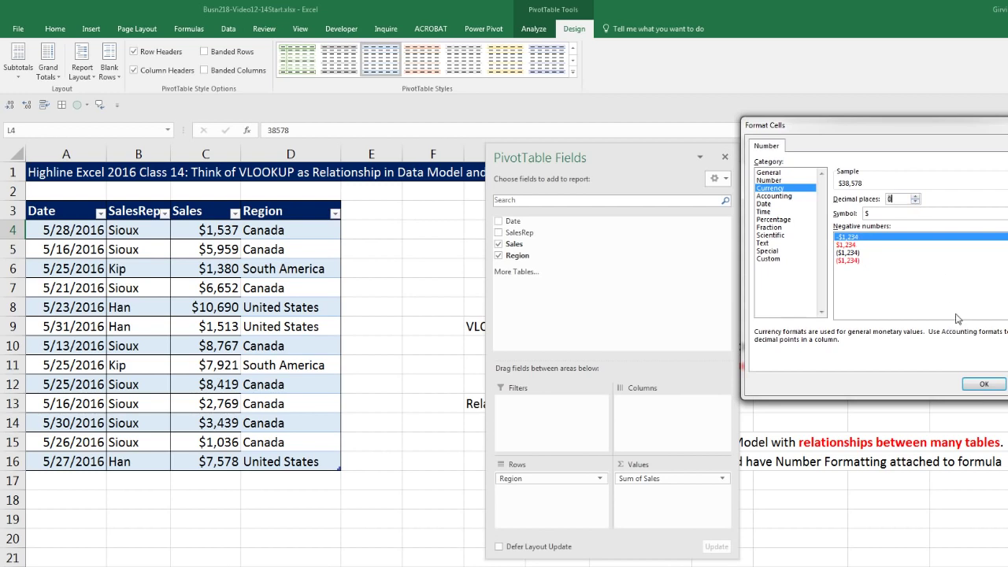
click(983, 384)
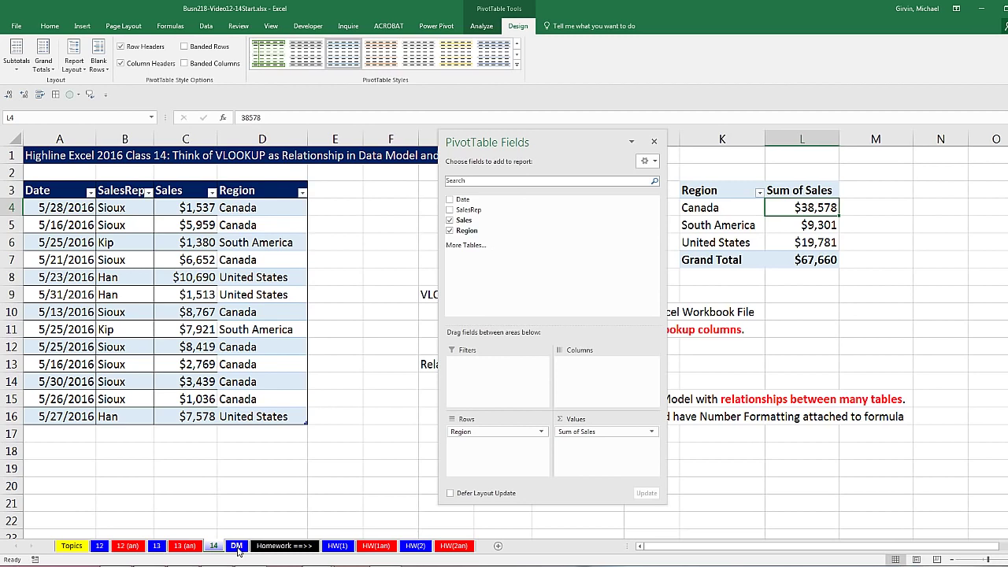
Check the table name of the sales table on the DM worksheet
click(236, 546)
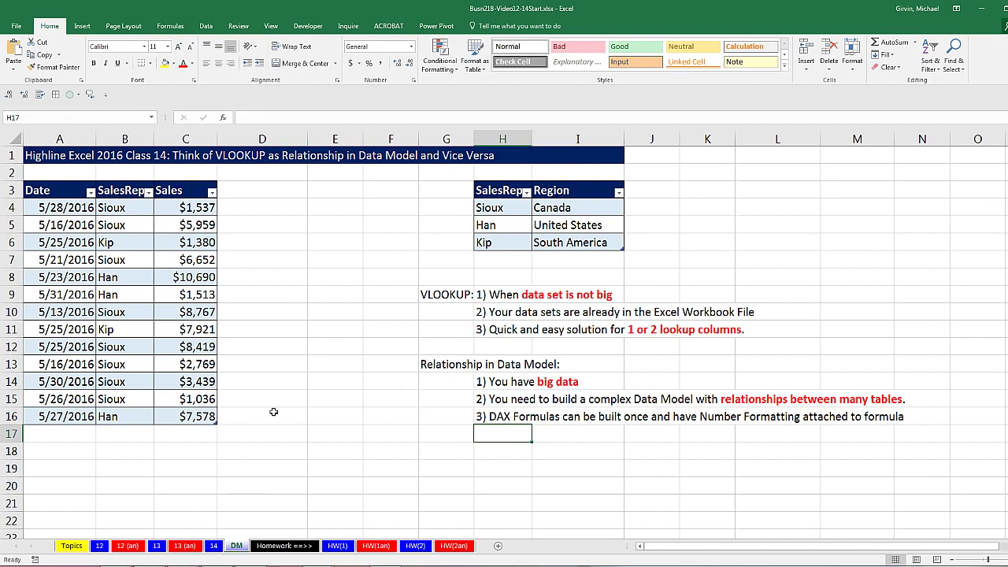
click(197, 245)
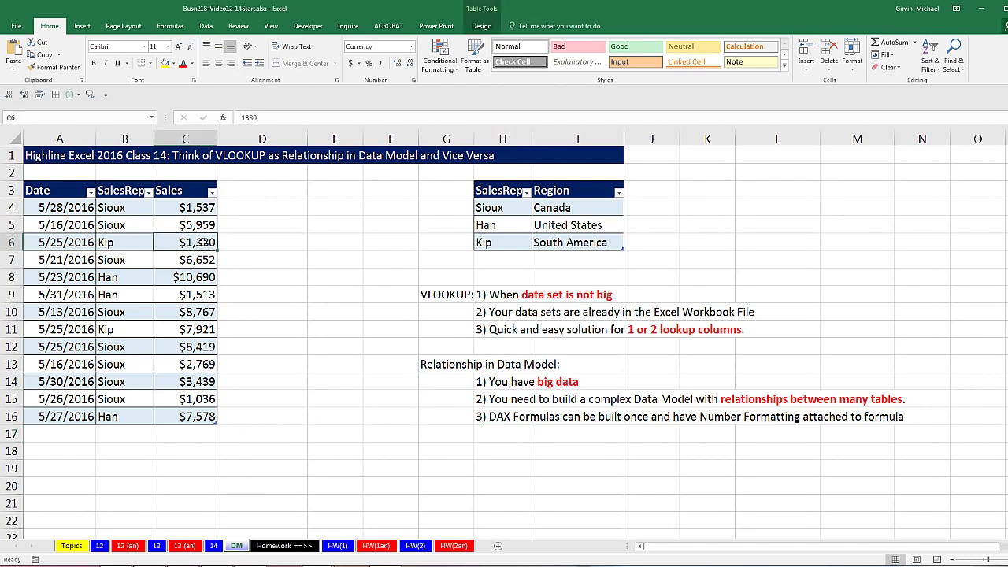
click(481, 26)
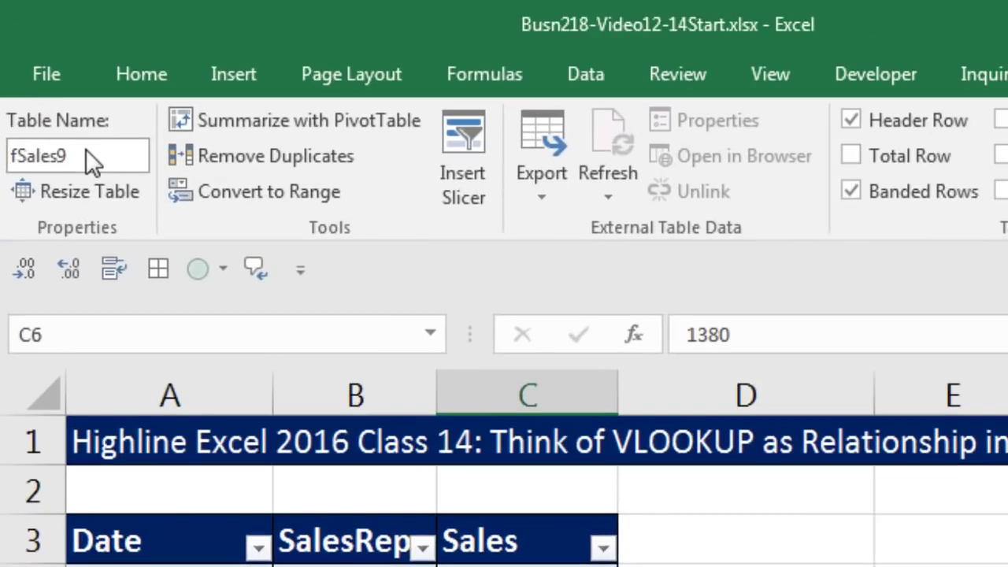
Rename the sales table on the DM worksheet as fSalesDM
click(88, 161)
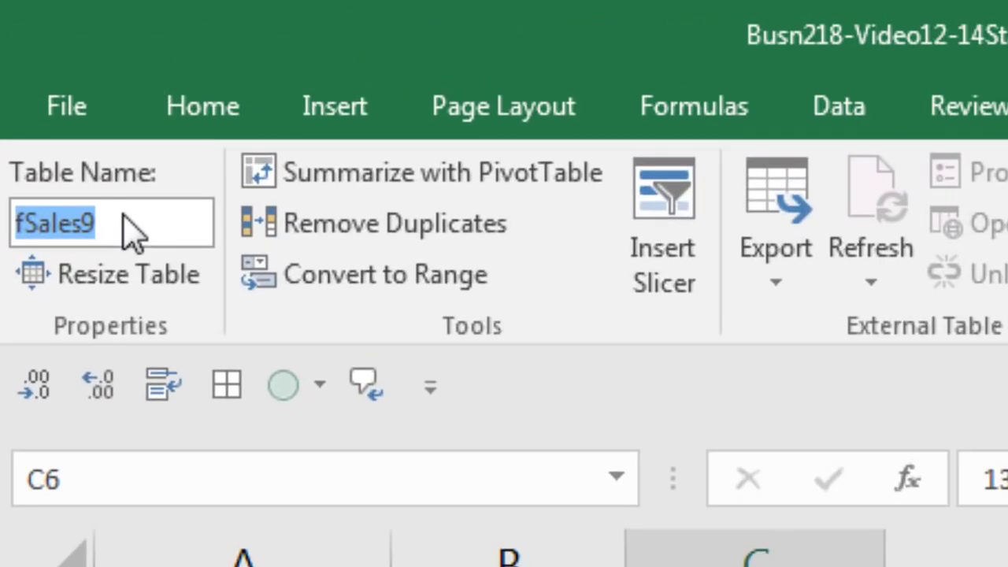
click(98, 164)
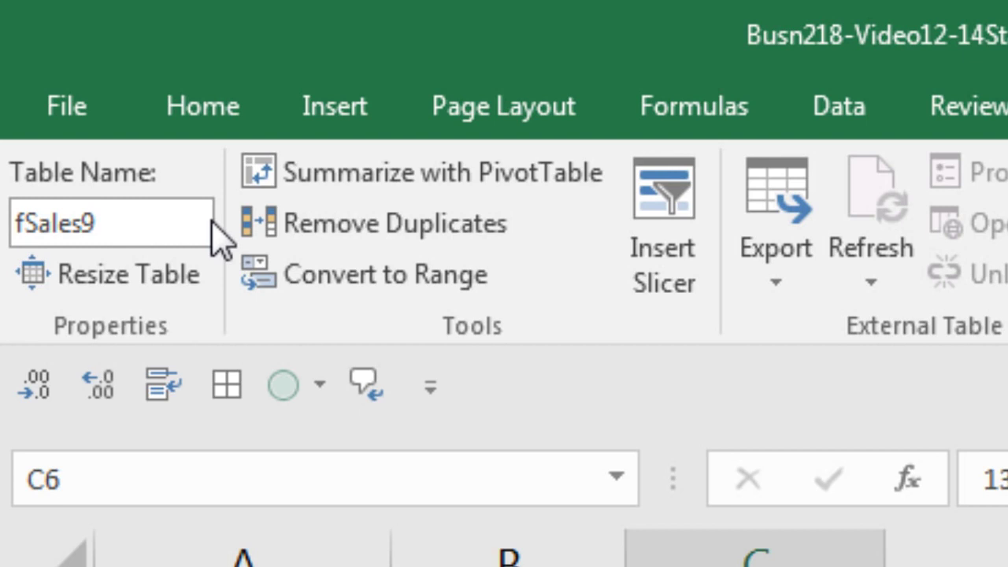
key(BackSpace)
text(DM)
key(Return)
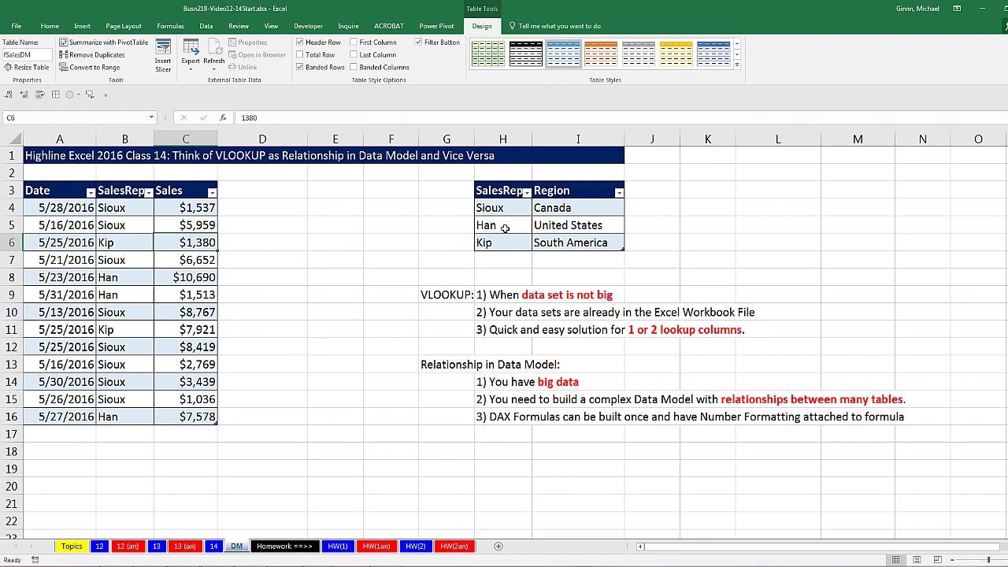
Rename the SalesRep and Region lookup table on the DM worksheet as dSalesRepsDM
click(504, 228)
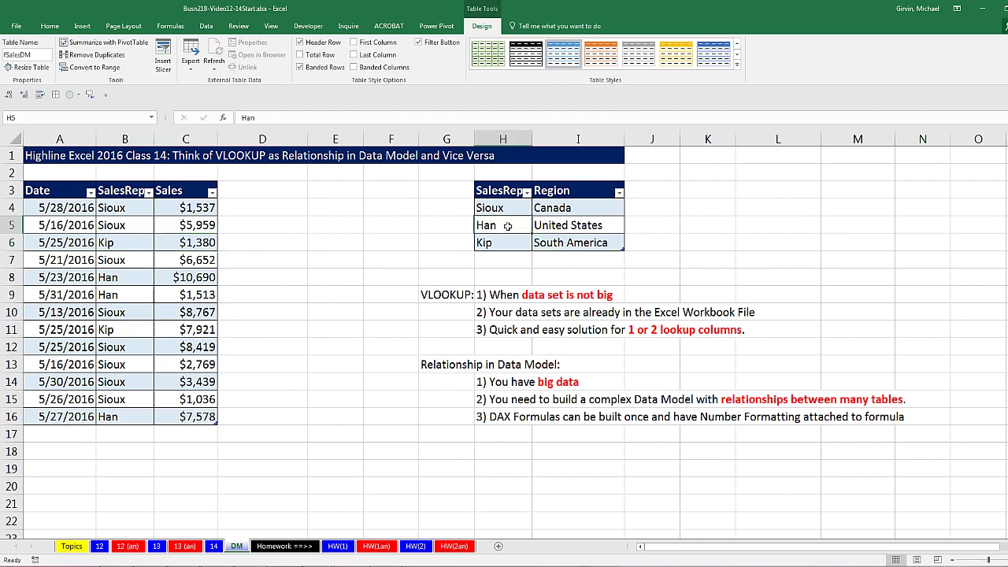
key(alt+j)
key(t)
key(a)
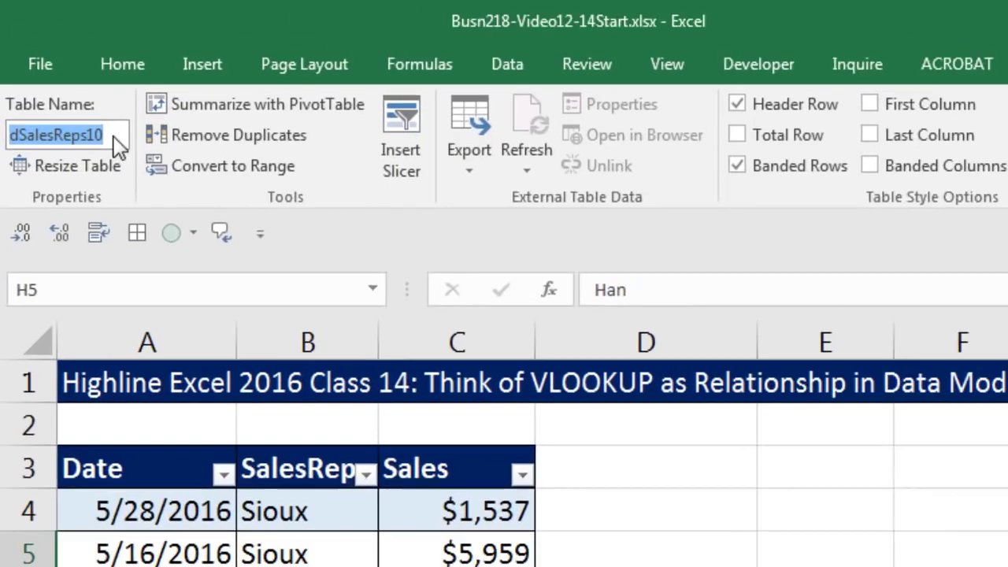
click(46, 54)
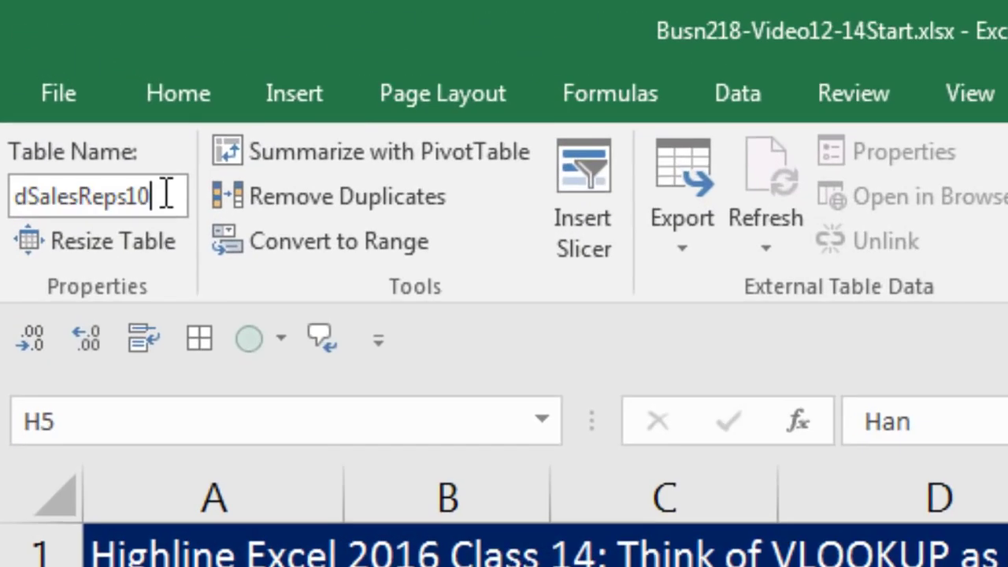
key(BackSpace)
key(BackSpace)
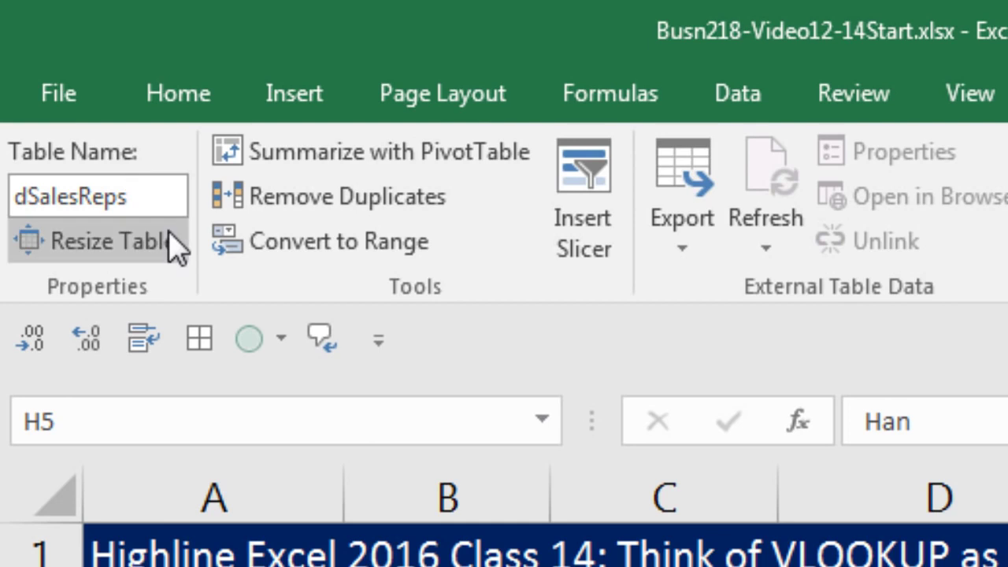
text(DM)
key(Return)
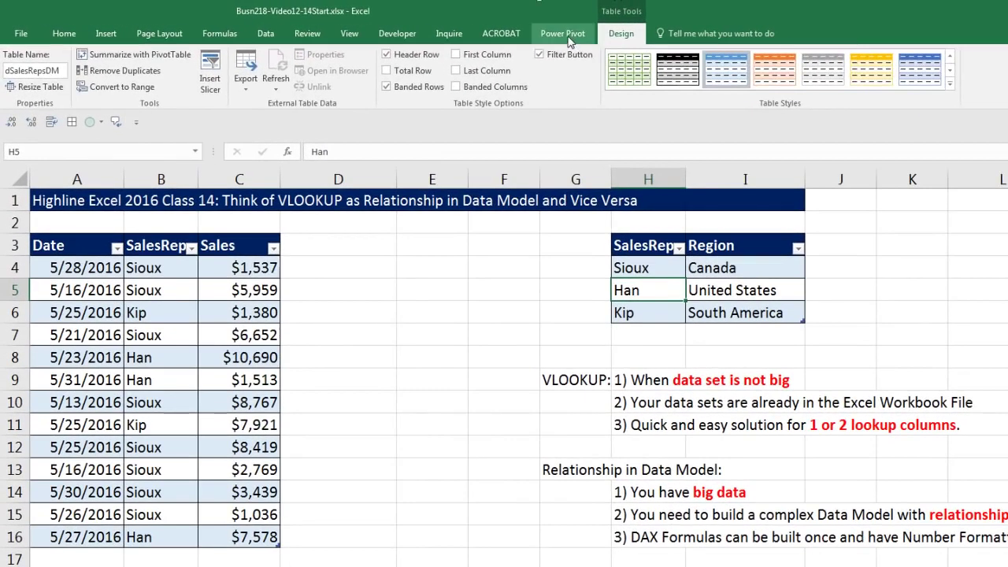
Add the fSalesDM and dSalesRepsDM tables to the Power Pivot Data Model
click(564, 34)
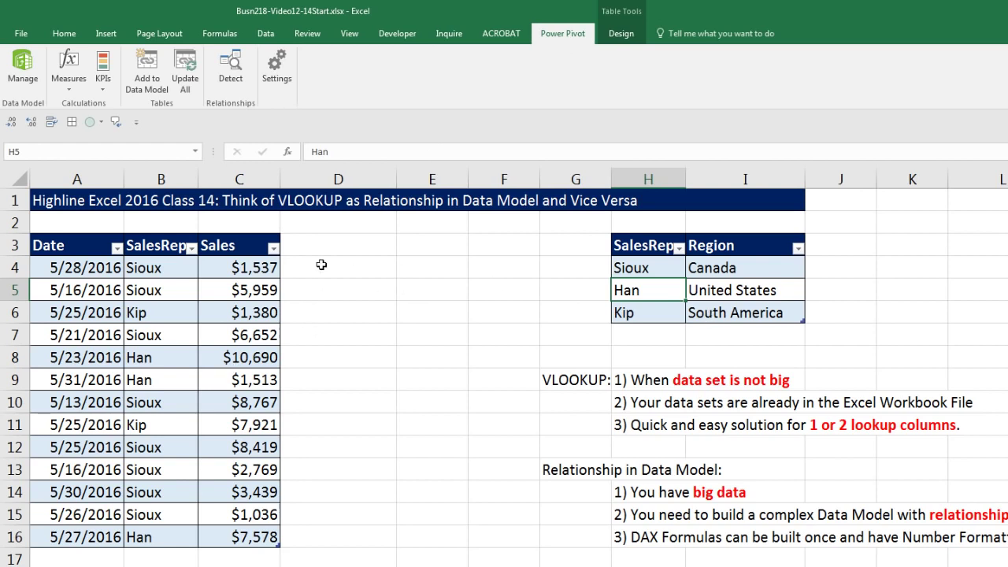
click(254, 290)
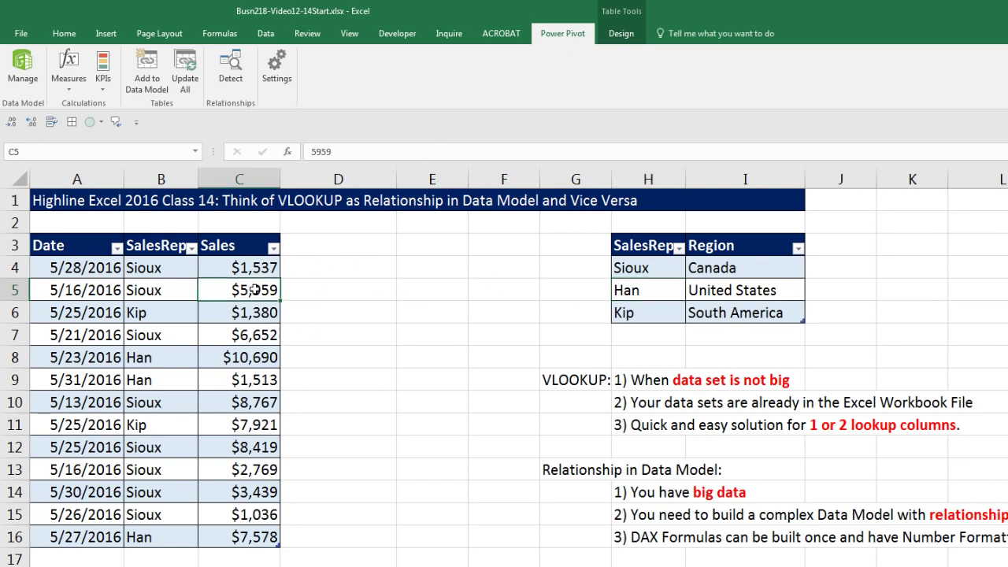
click(155, 90)
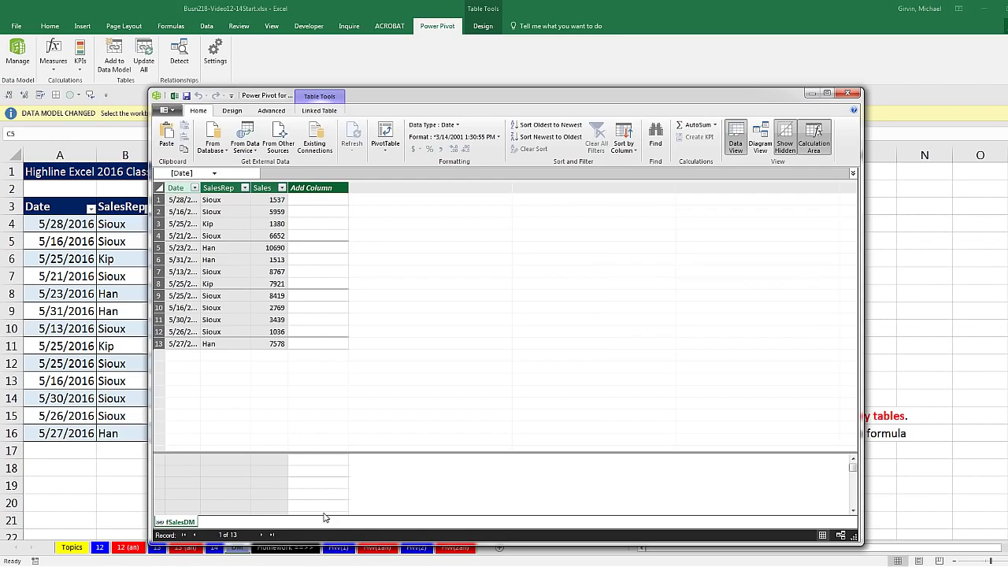
key(alt+Tab)
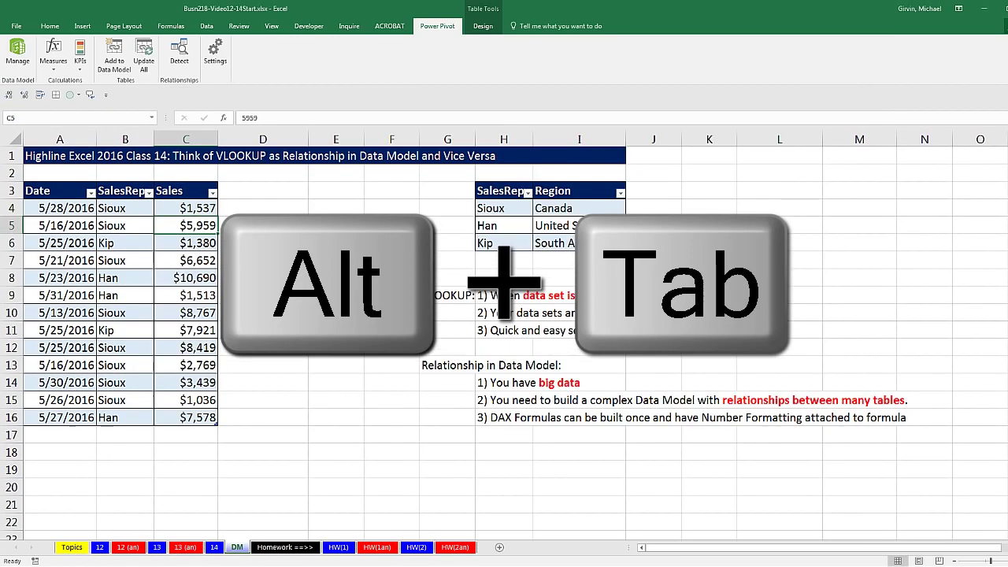
click(509, 208)
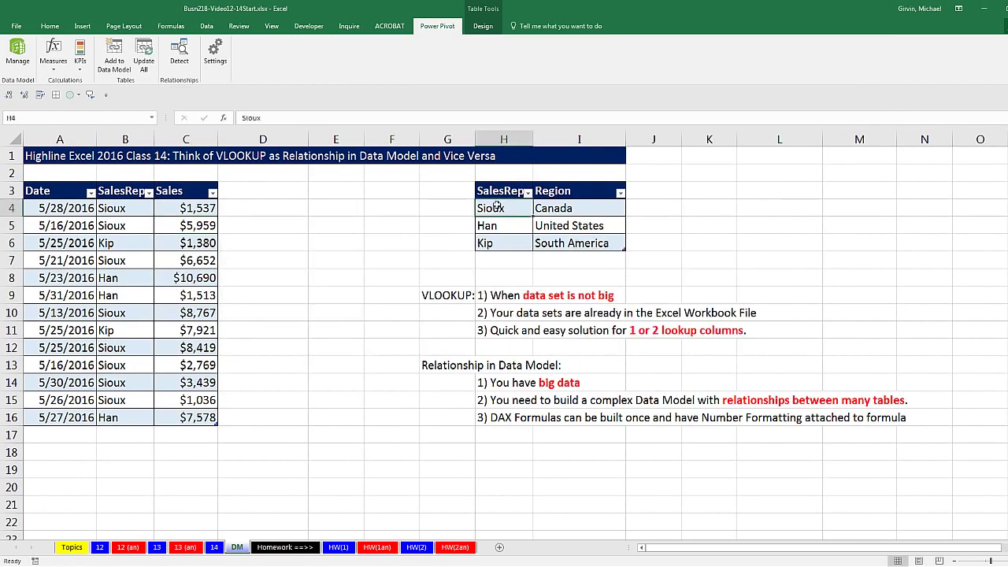
click(117, 67)
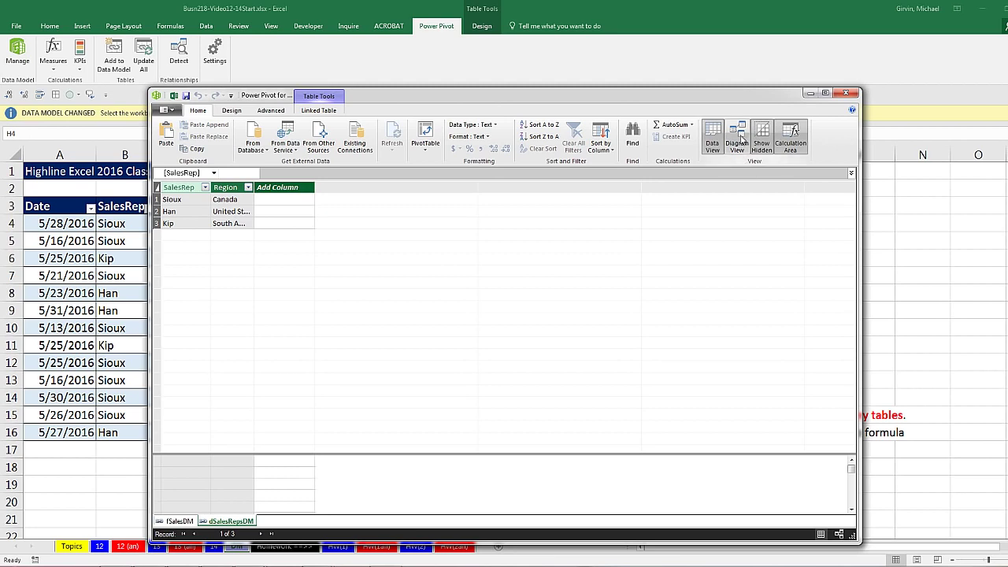
In Diagram View, relate dSalesRepsDM's SalesRep field to fSalesDM's SalesRep field, and move the dSalesRepsDM table lower in the diagram
click(739, 140)
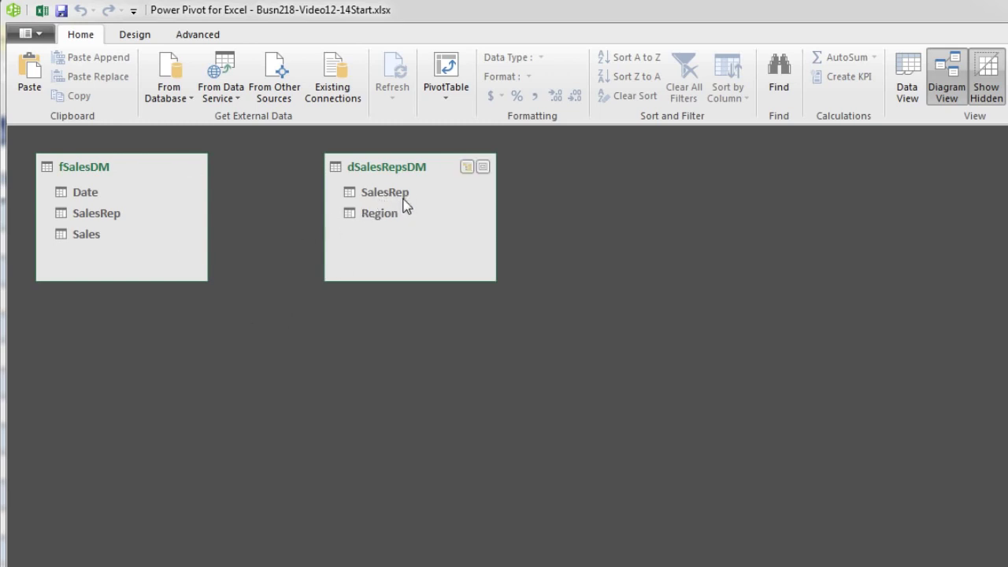
drag(395, 198, 90, 214)
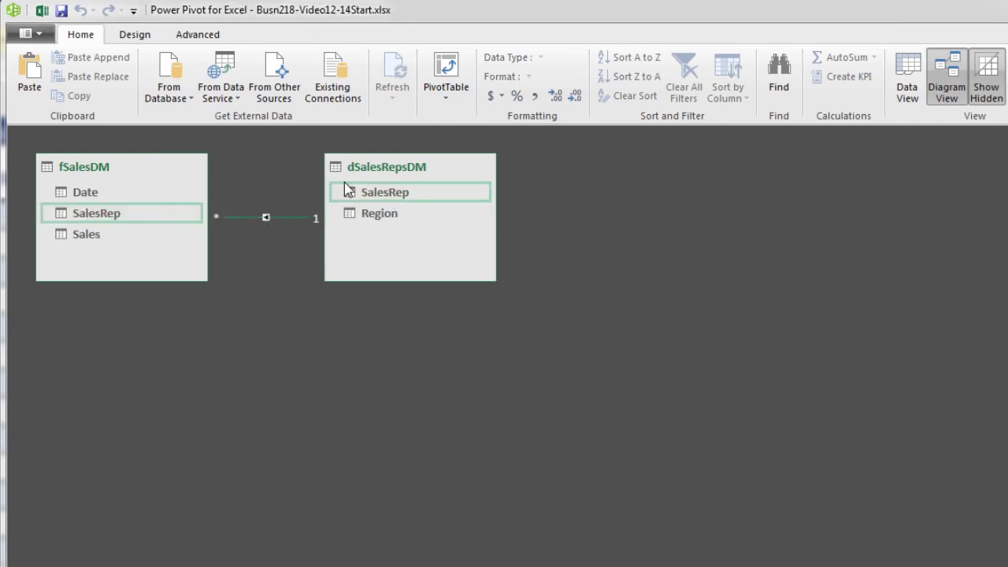
drag(375, 164, 399, 257)
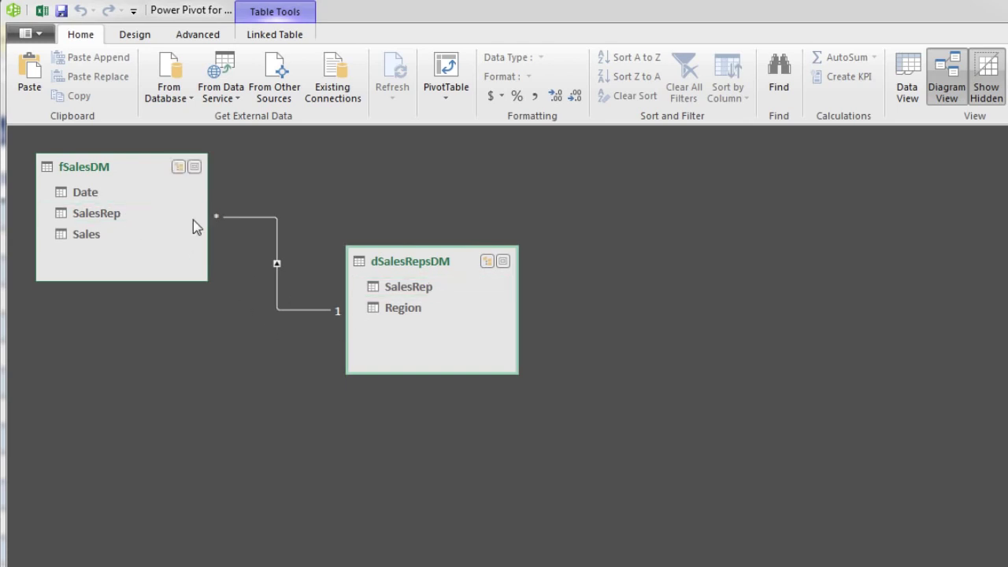
Create a PivotTable from the Data Model on a new worksheet and name that sheet PT DM
click(446, 71)
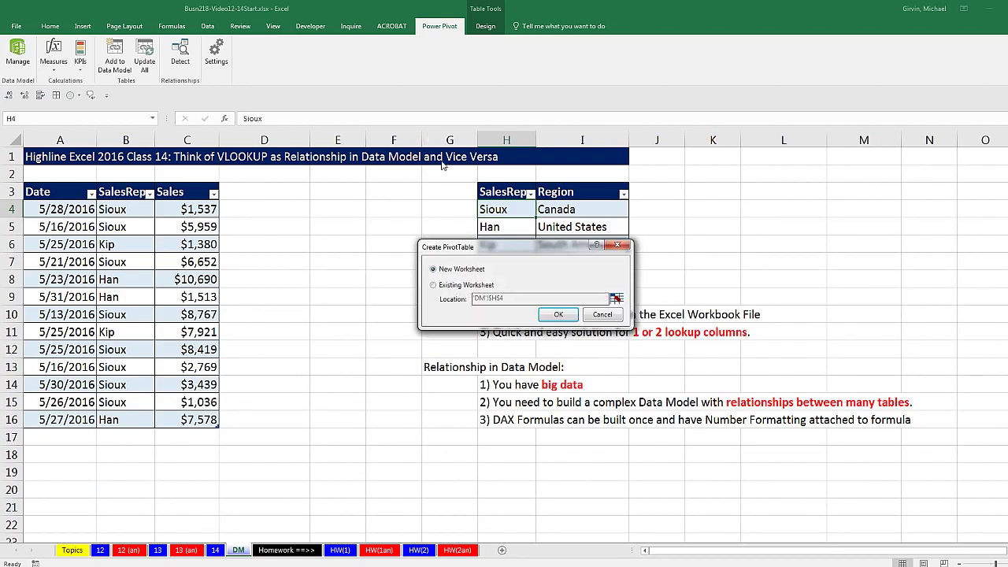
click(557, 315)
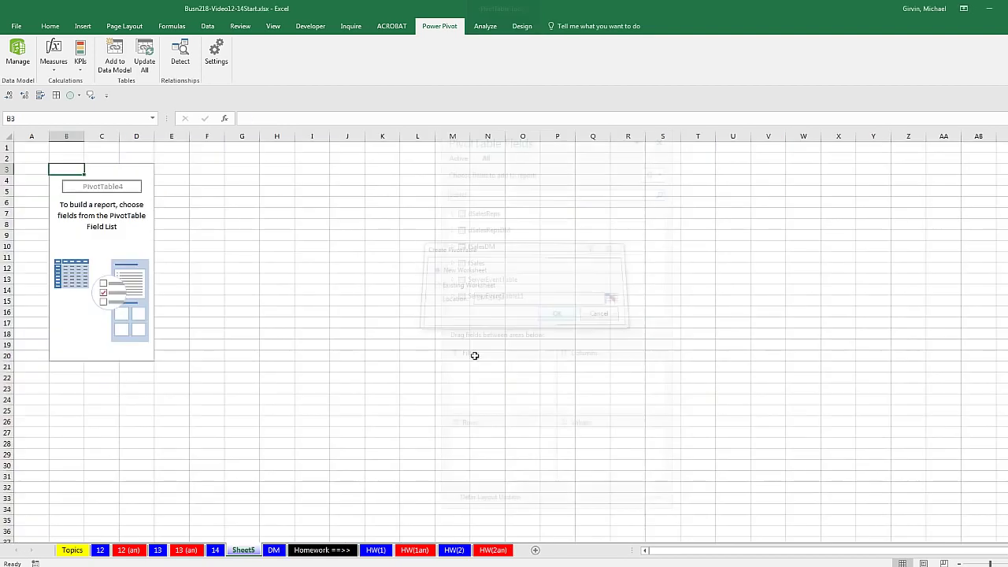
double_click(250, 551)
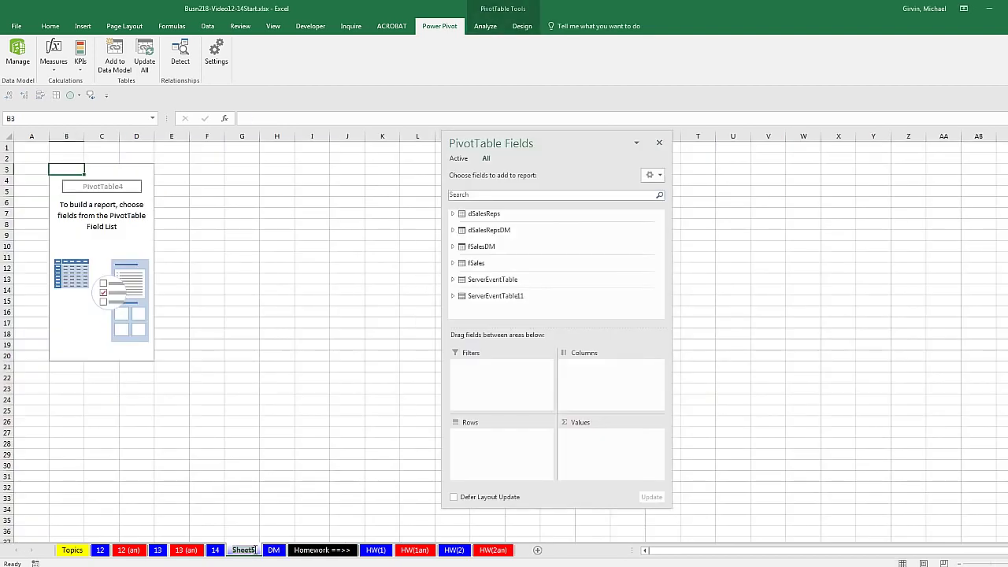
text(PT)
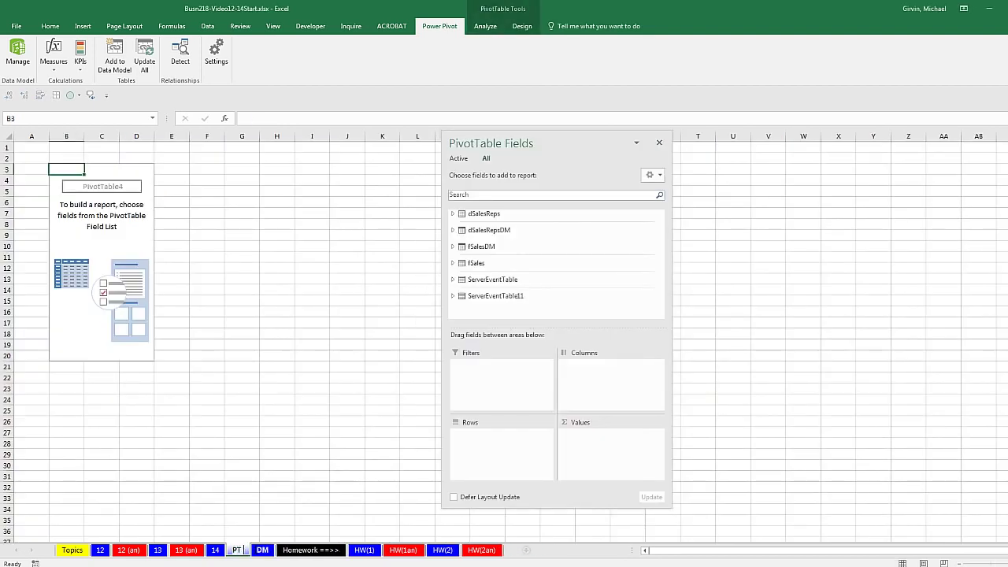
text( DM)
key(Return)
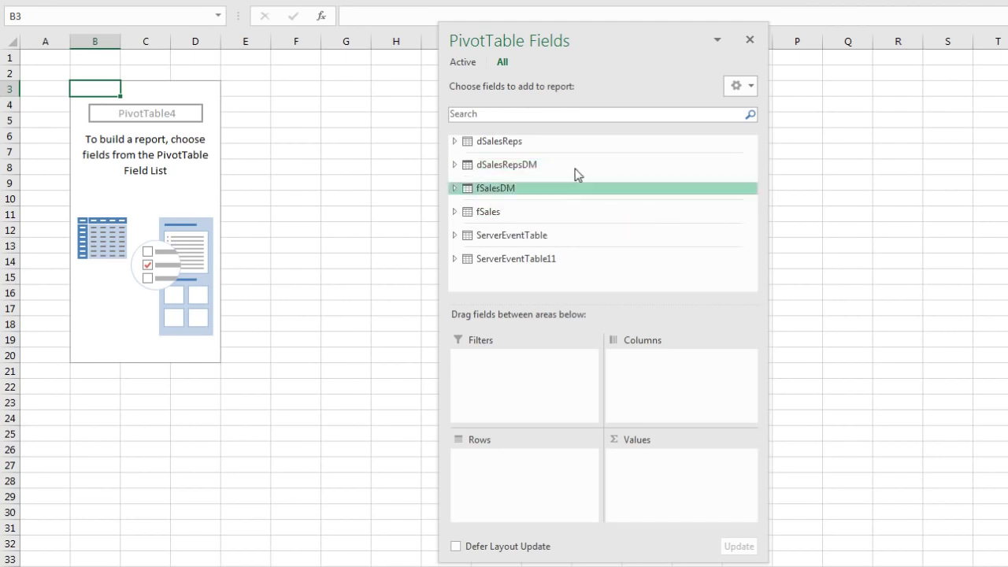
Show dSalesRepsDM and fSalesDM in the PivotTable field list's active set and switch to that set
right_click(492, 171)
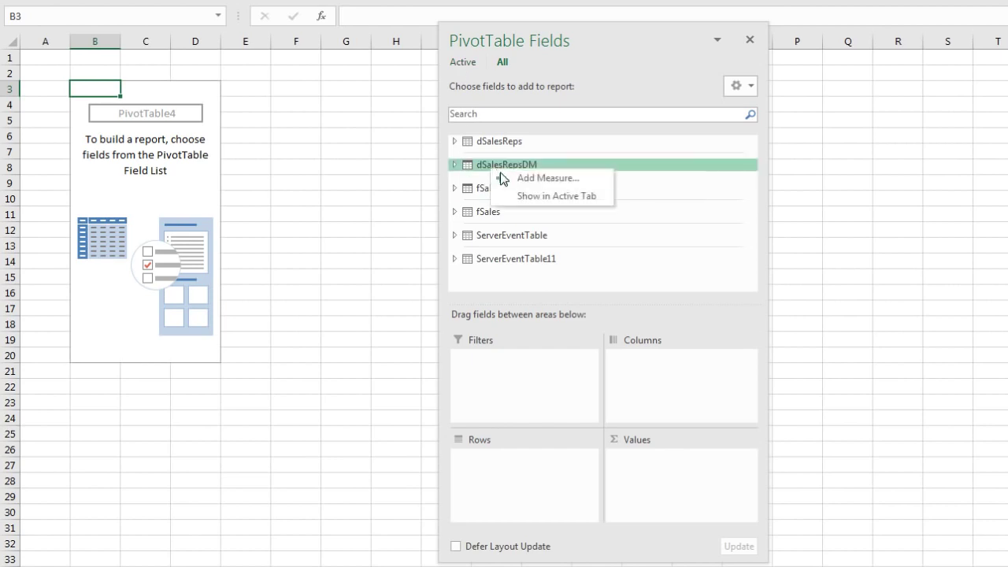
click(516, 197)
right_click(491, 191)
click(534, 221)
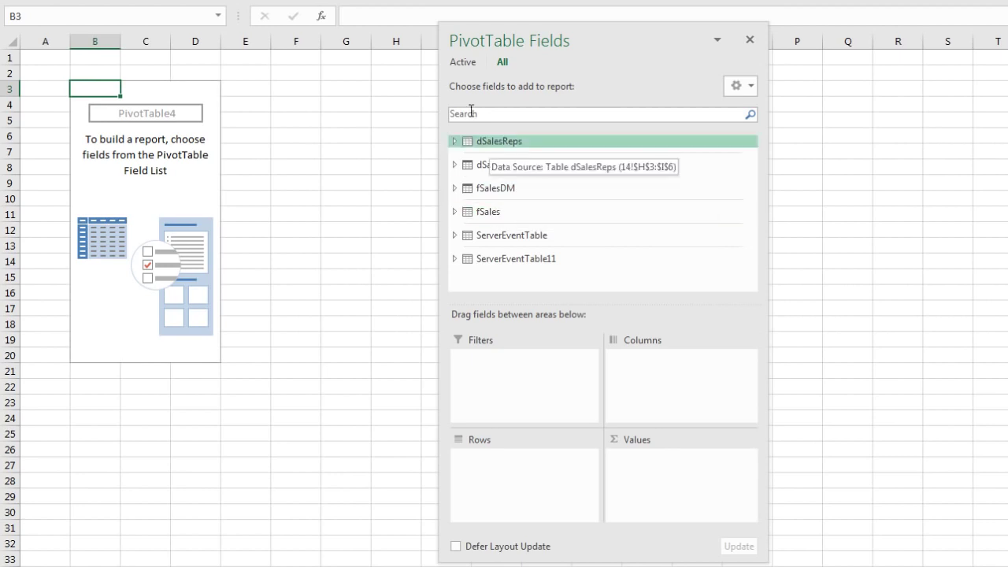
click(462, 66)
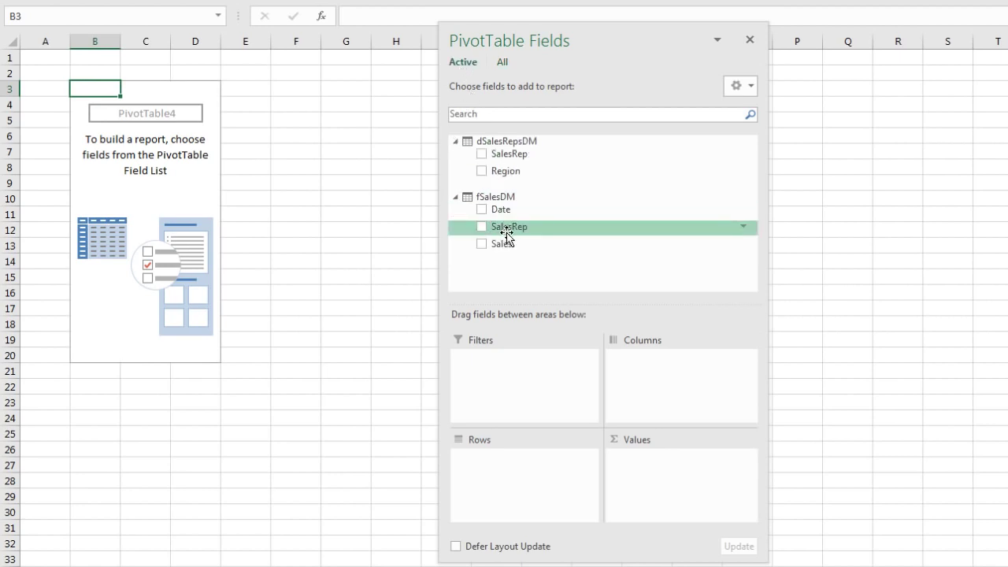
Place Region from dSalesRepsDM in the rows and Sales from fSalesDM in the values, and show the report in tabular form
drag(490, 168, 541, 460)
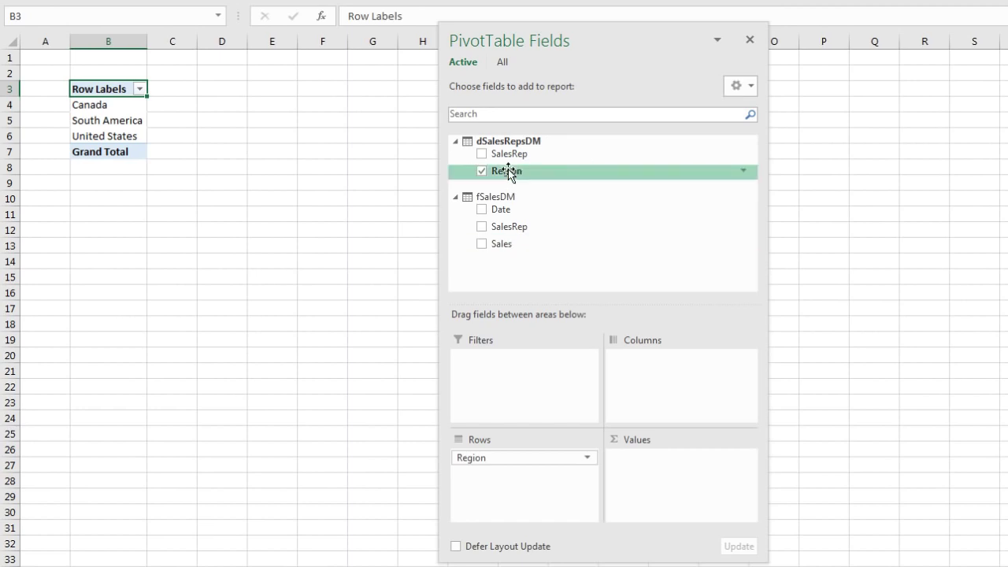
drag(501, 244, 655, 457)
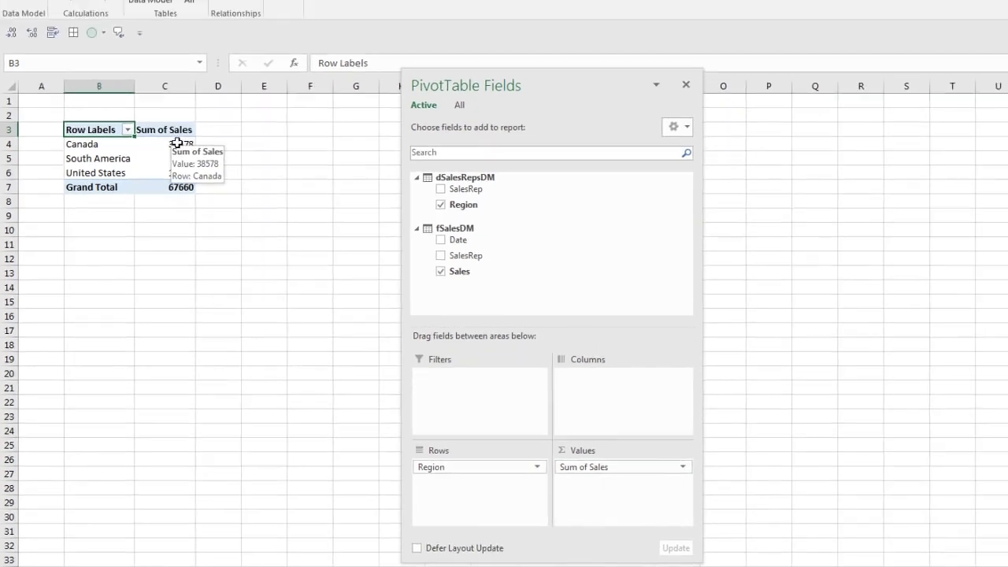
click(194, 104)
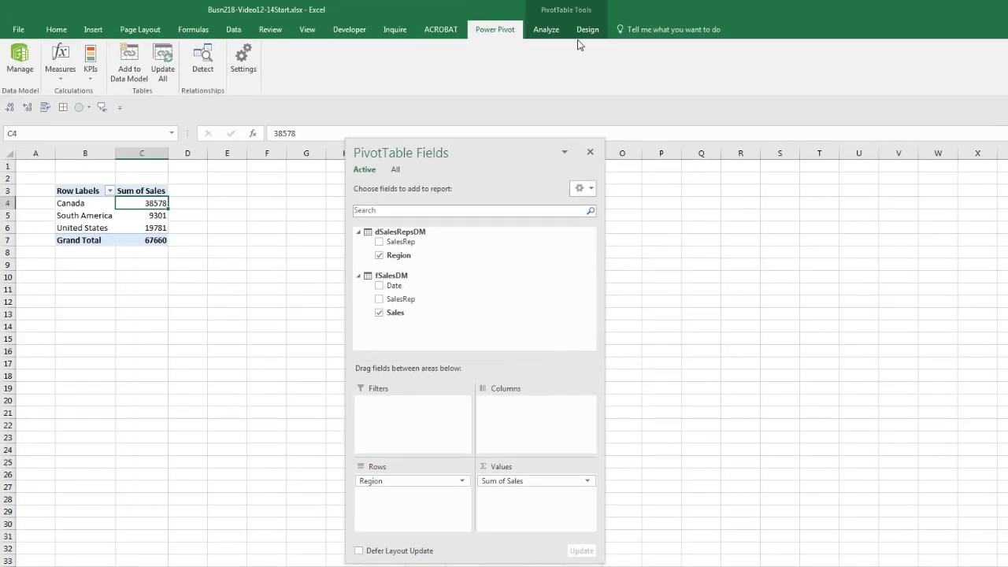
click(587, 29)
click(84, 71)
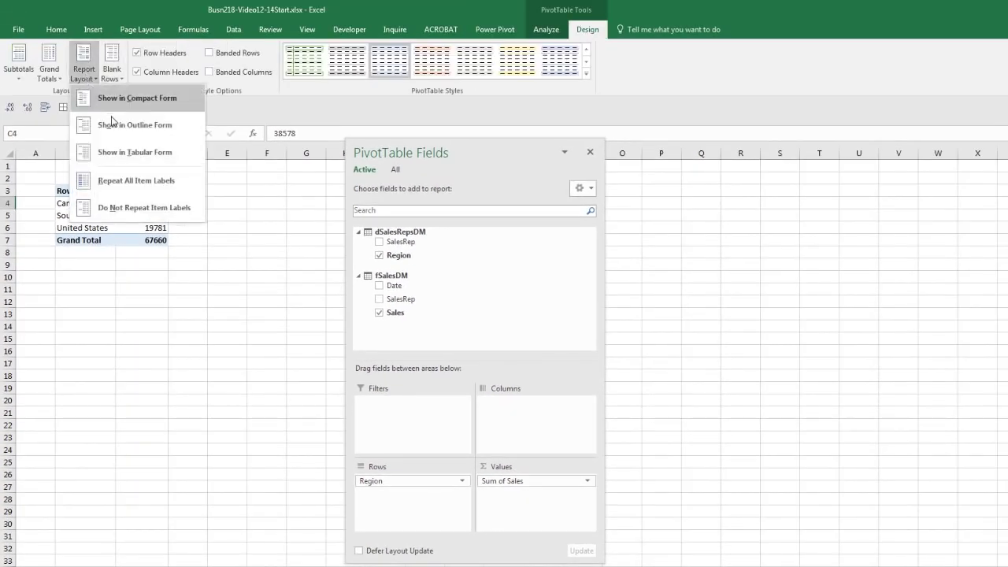
click(126, 153)
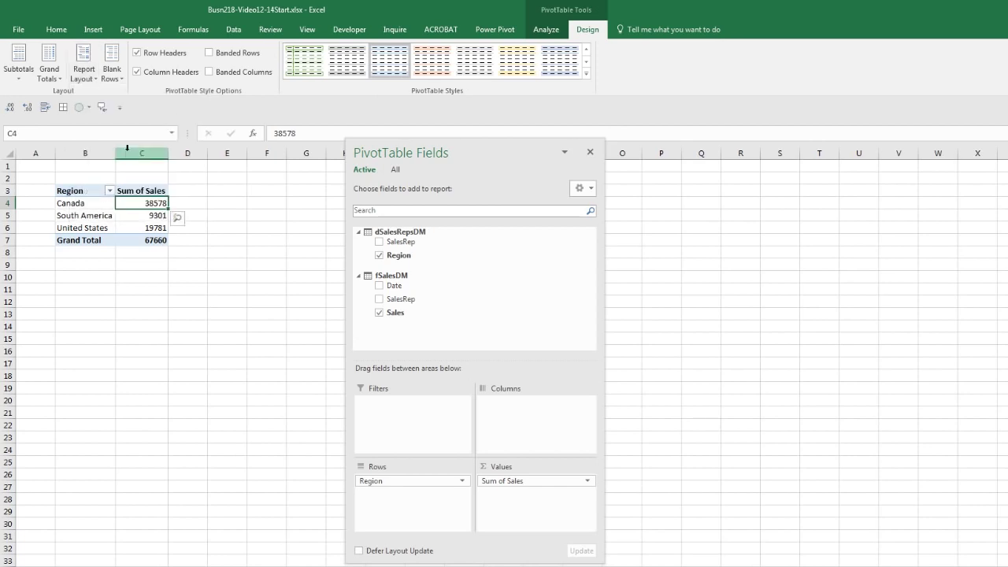
Format the Data Model PivotTable's Sum of Sales values as Currency with 0 decimal places
right_click(154, 203)
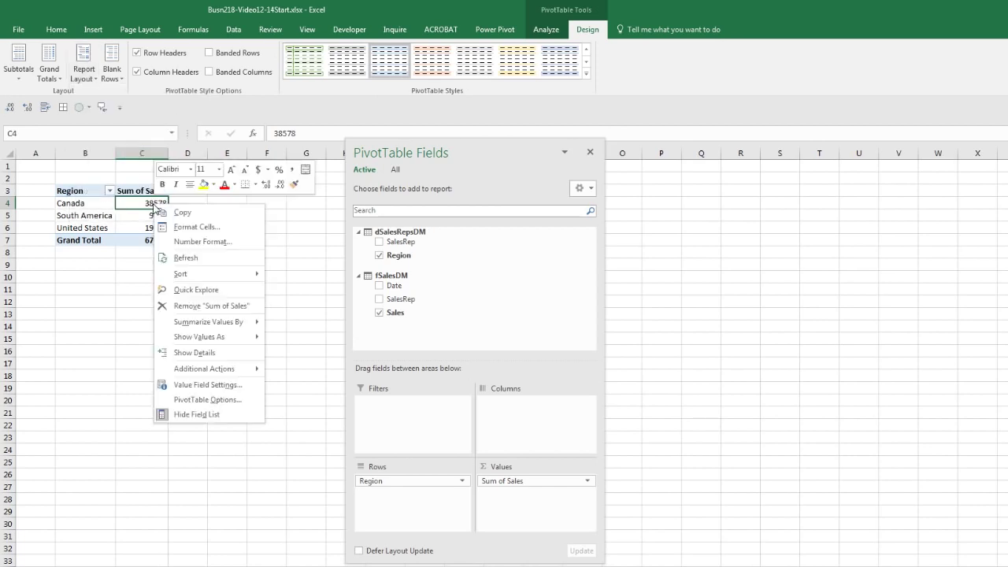
click(209, 242)
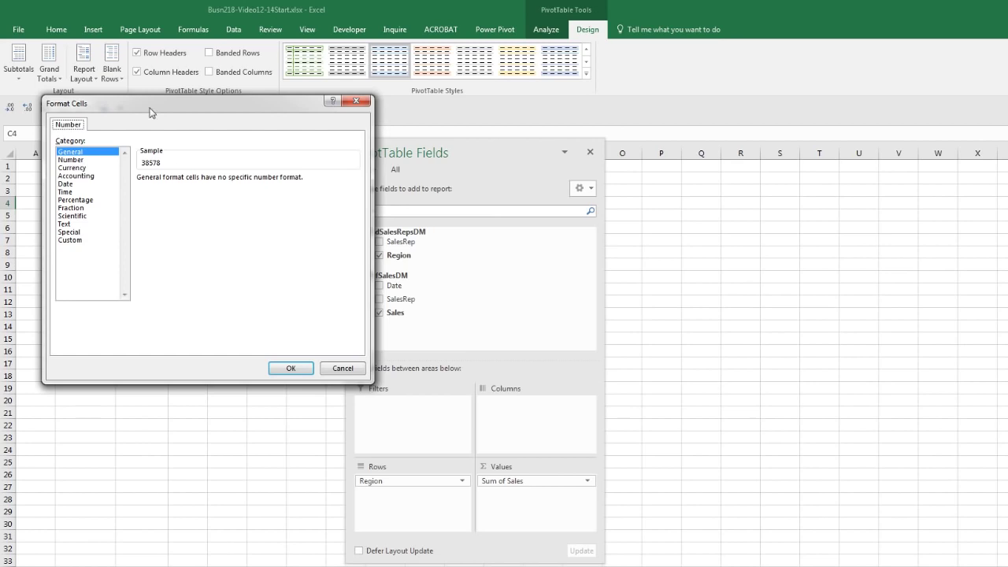
drag(153, 111, 344, 170)
click(263, 228)
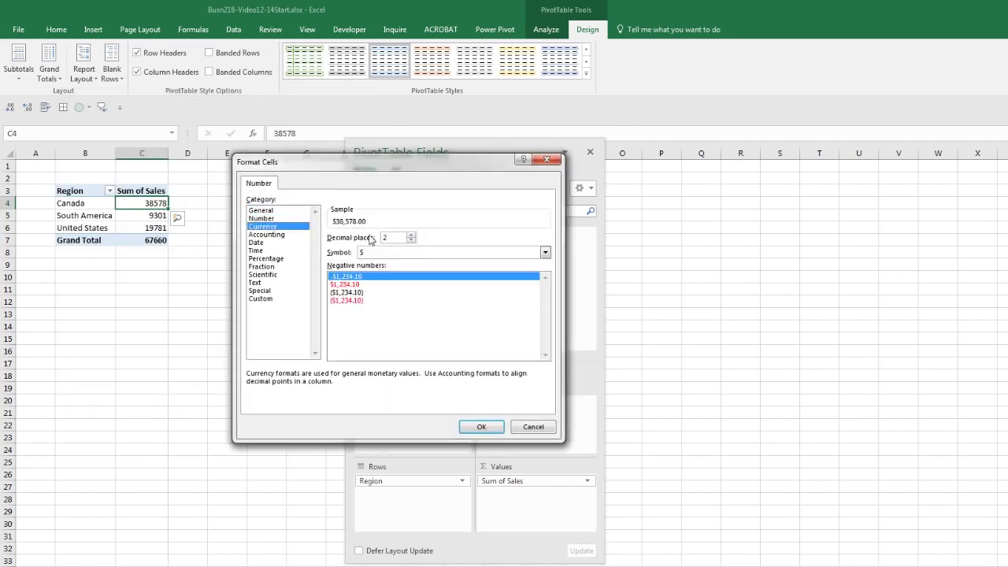
click(411, 240)
click(410, 240)
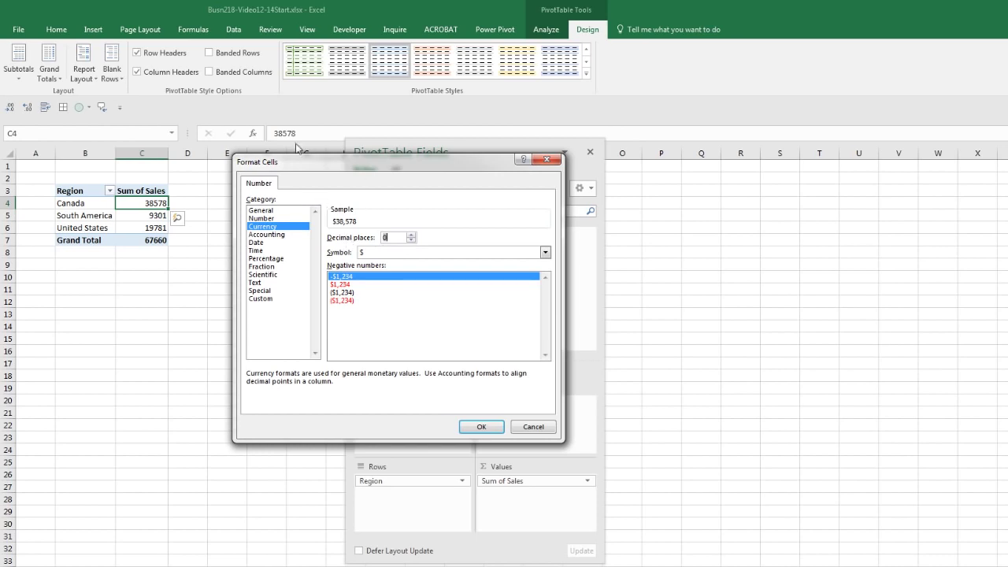
click(476, 426)
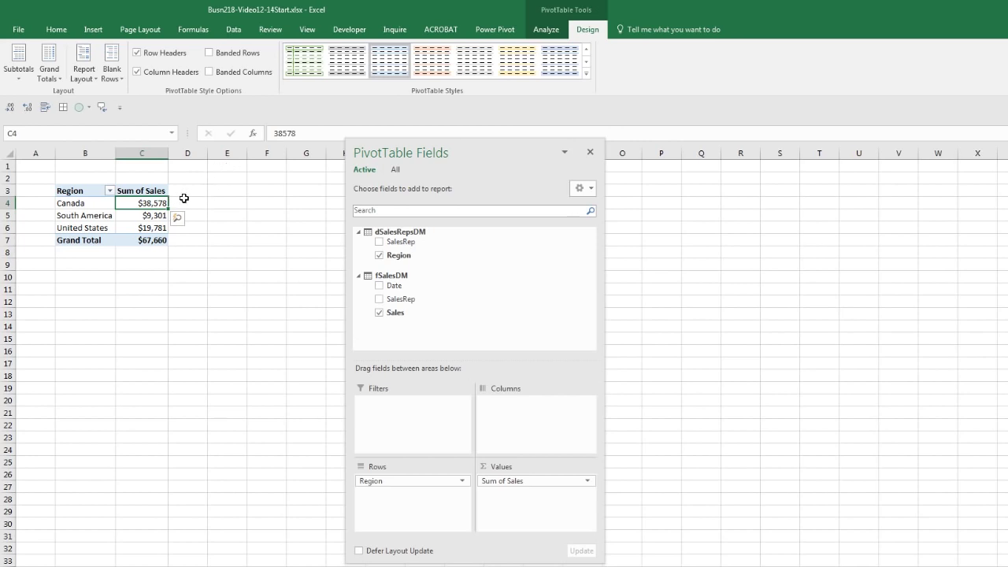
Compare the Data Model relationship diagram with the VLOOKUP formula in cell D4 and the PivotTable on sheet 14
key(alt+Tab)
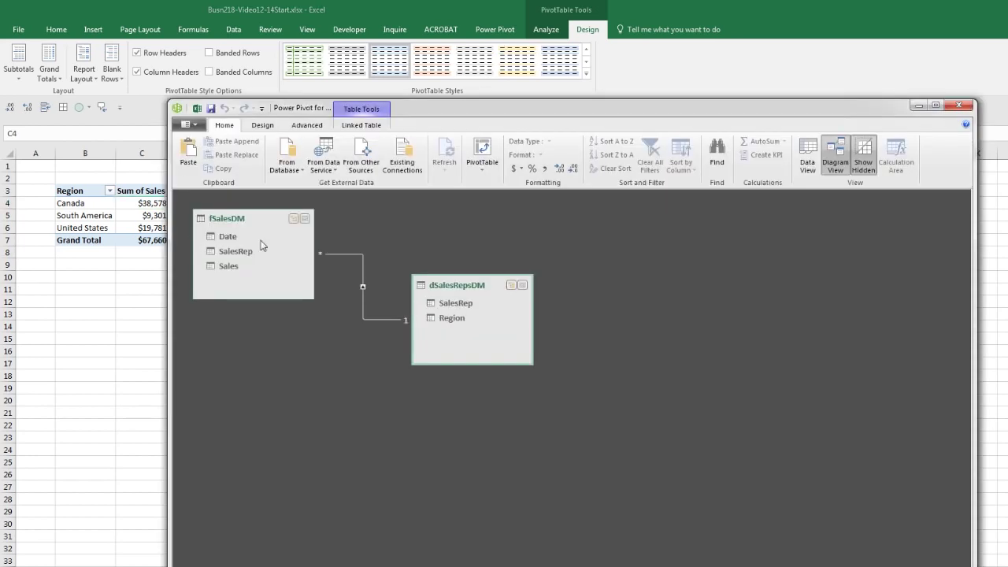
key(alt+Tab)
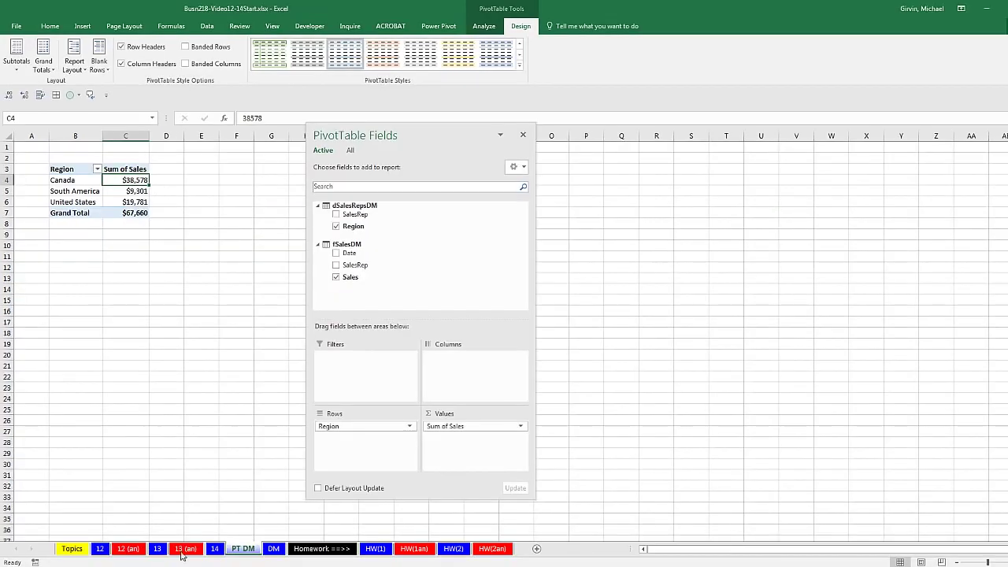
click(215, 548)
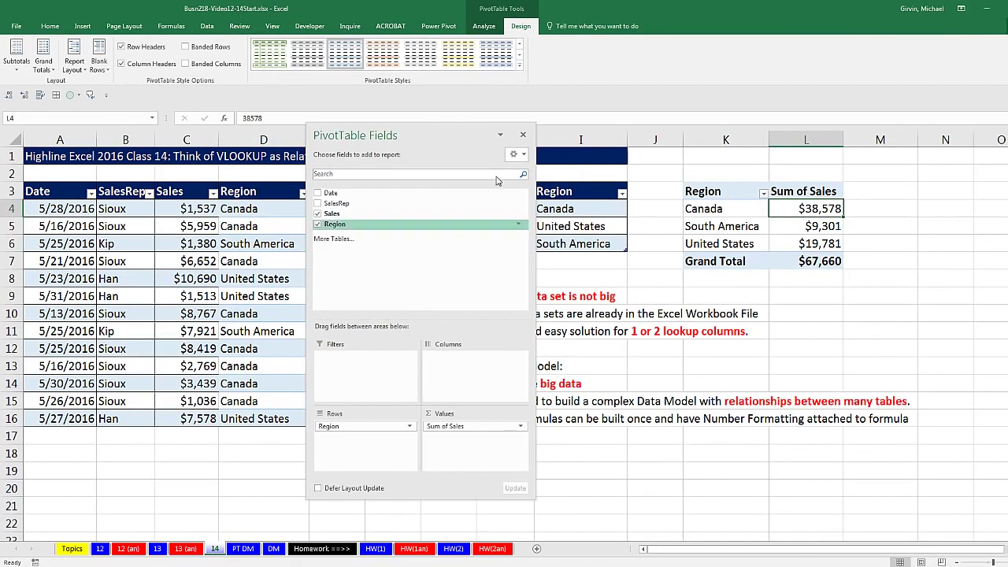
click(634, 281)
double_click(249, 211)
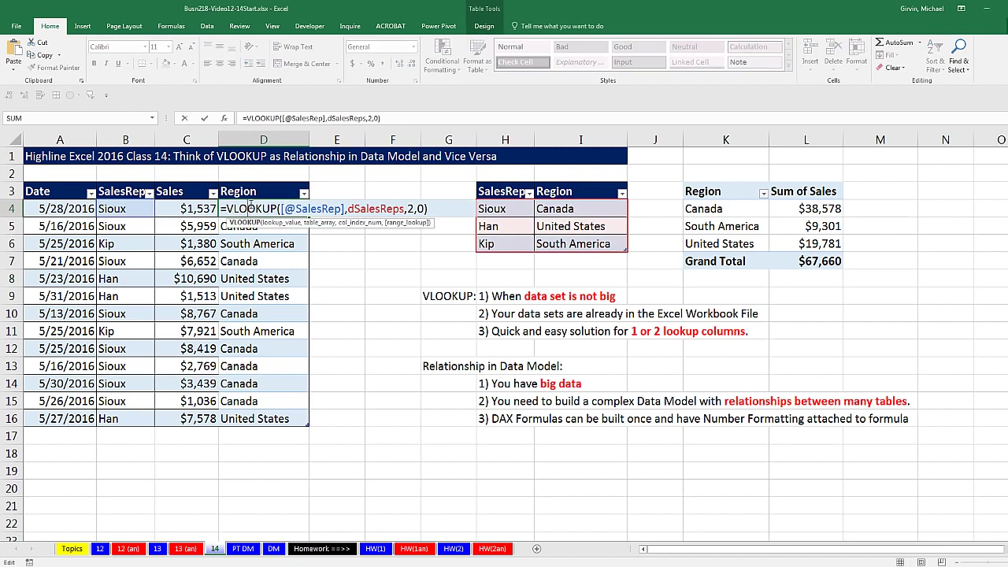
key(Escape)
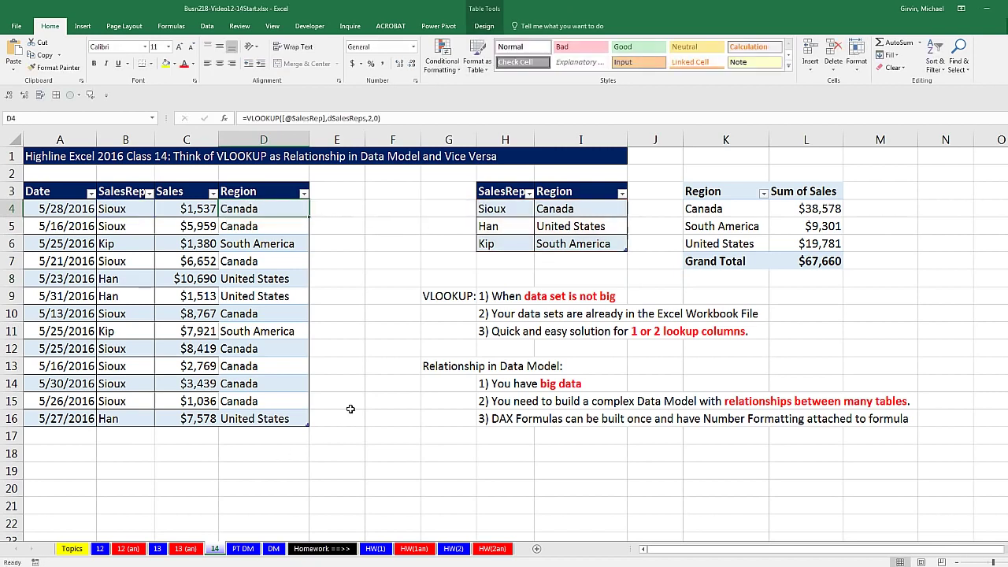